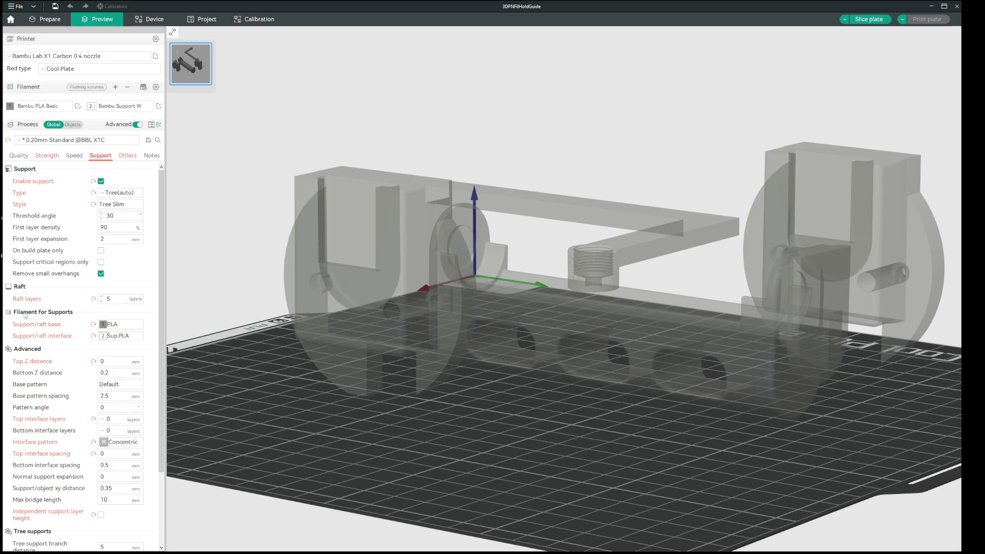
Review the raft, filament, advanced and tree support settings, and slice the plate with them
mouse_move(22, 327)
mouse_move(59, 339)
scroll(147, 332, down, 1)
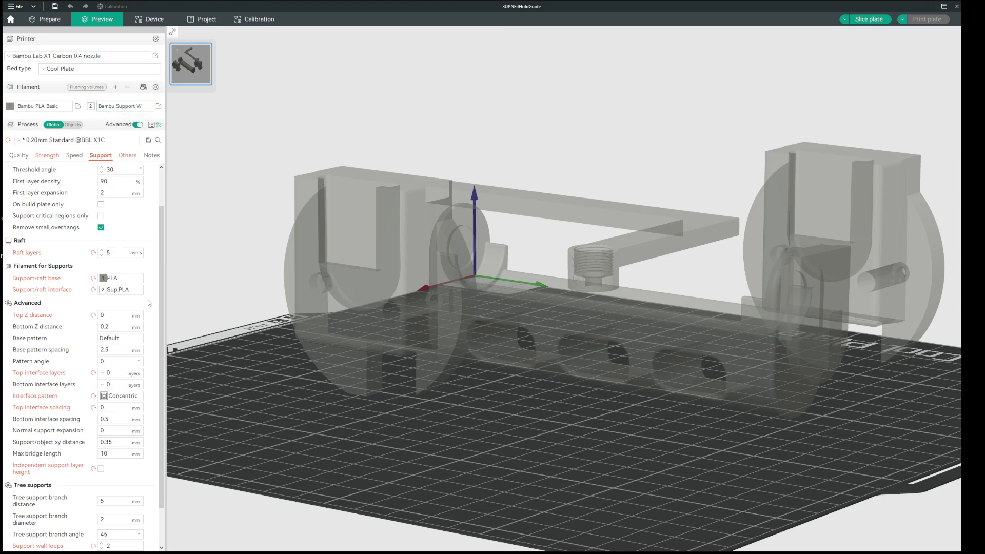
scroll(149, 301, down, 1)
scroll(163, 323, up, 2)
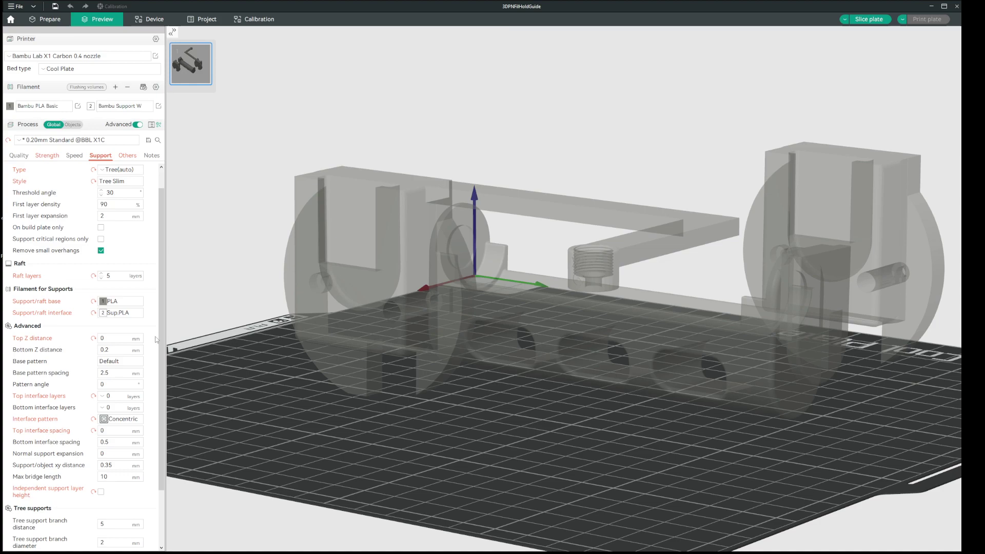
scroll(145, 339, up, 1)
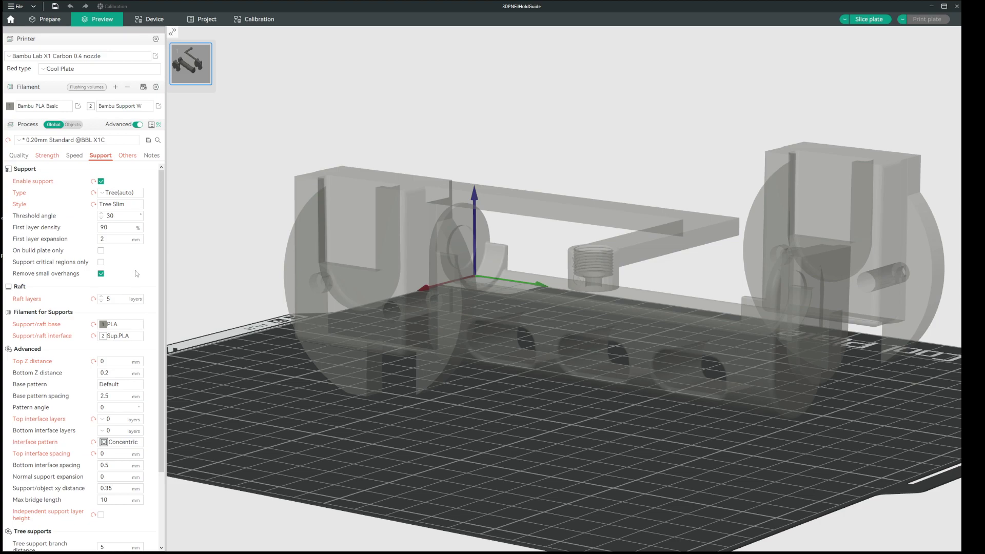
click(868, 19)
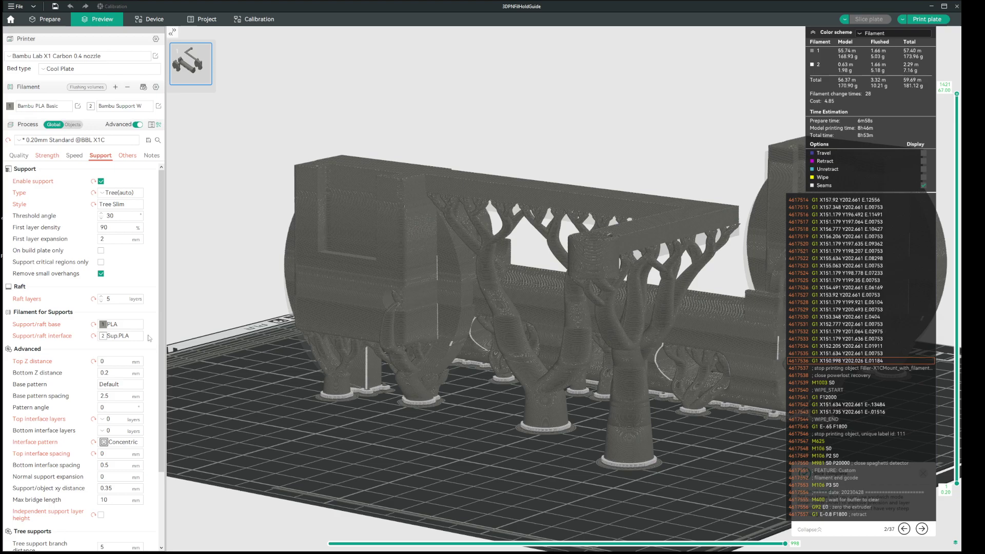
Try Hollow and Rectilinear as the support base pattern, and re-slice the plate with Rectilinear
click(122, 384)
click(128, 463)
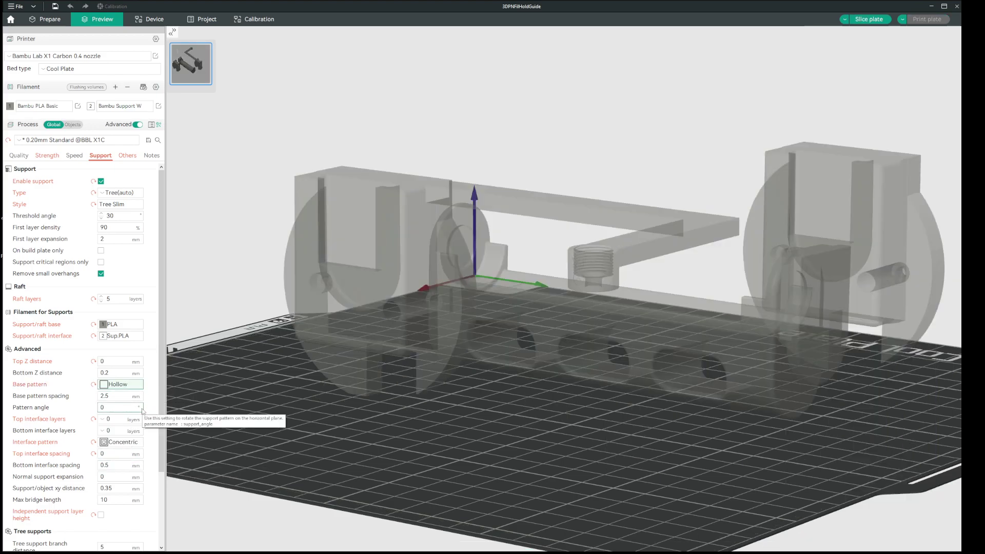
click(123, 384)
click(127, 407)
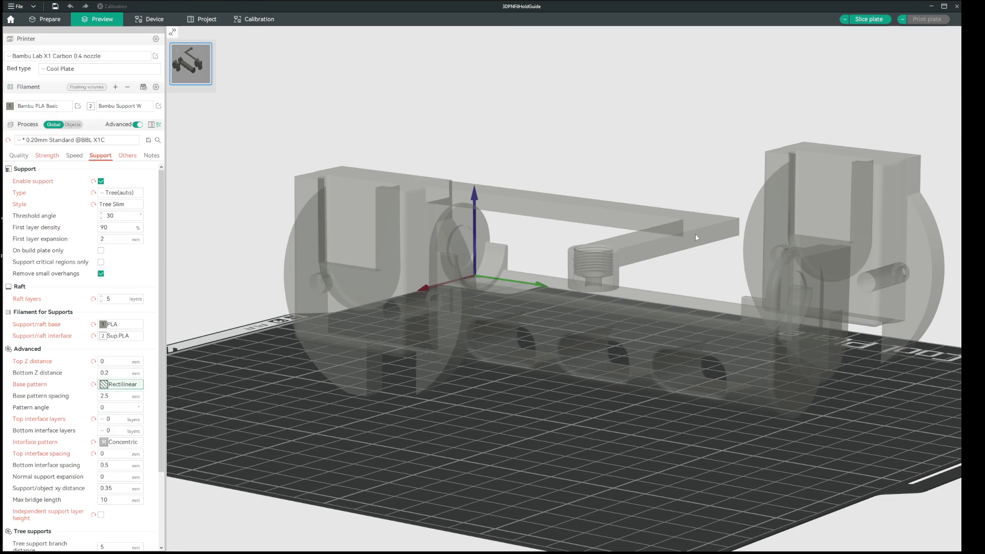
click(872, 19)
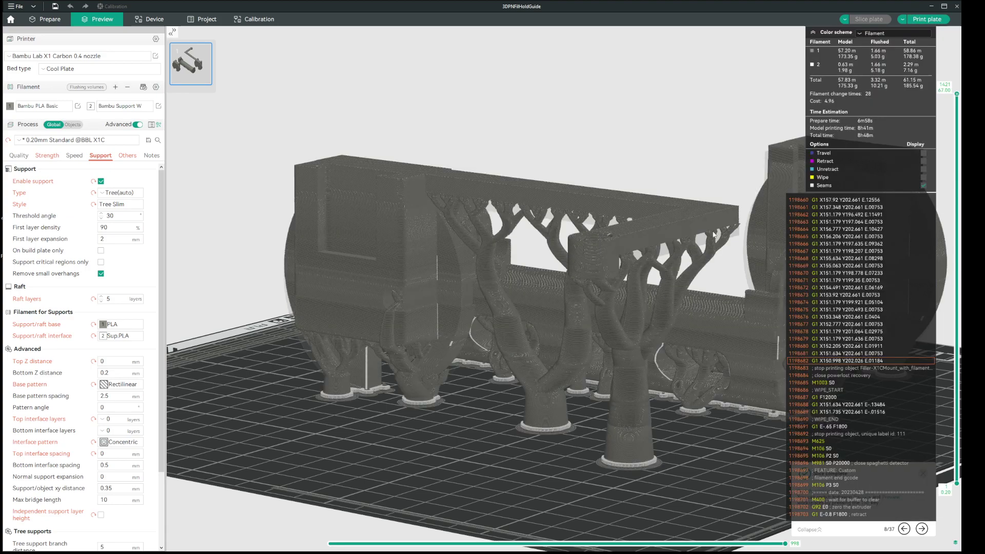
Lower the displayed layers to about 1018 and examine the inside of the tree support branches up close
drag(730, 201, 733, 154)
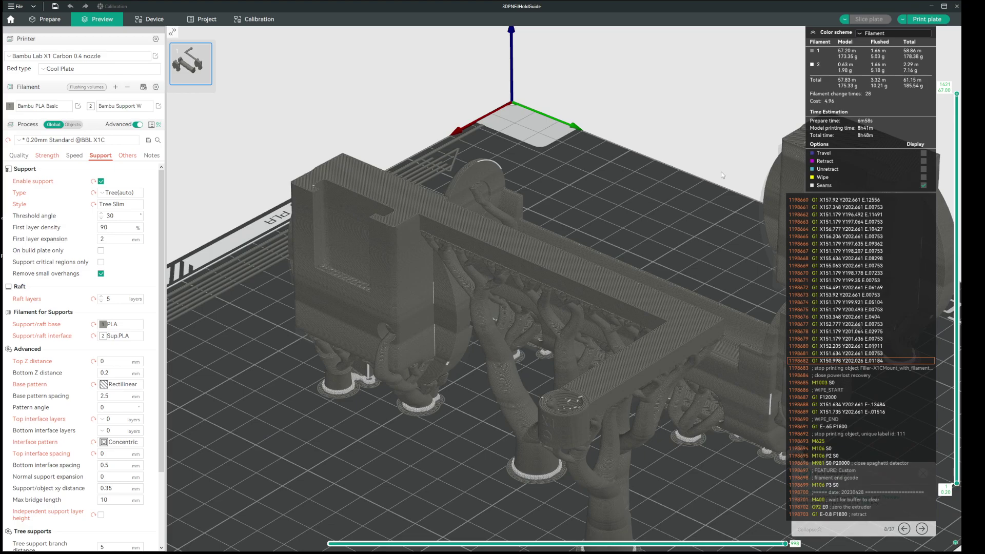
drag(957, 94, 957, 152)
scroll(593, 412, up, 5)
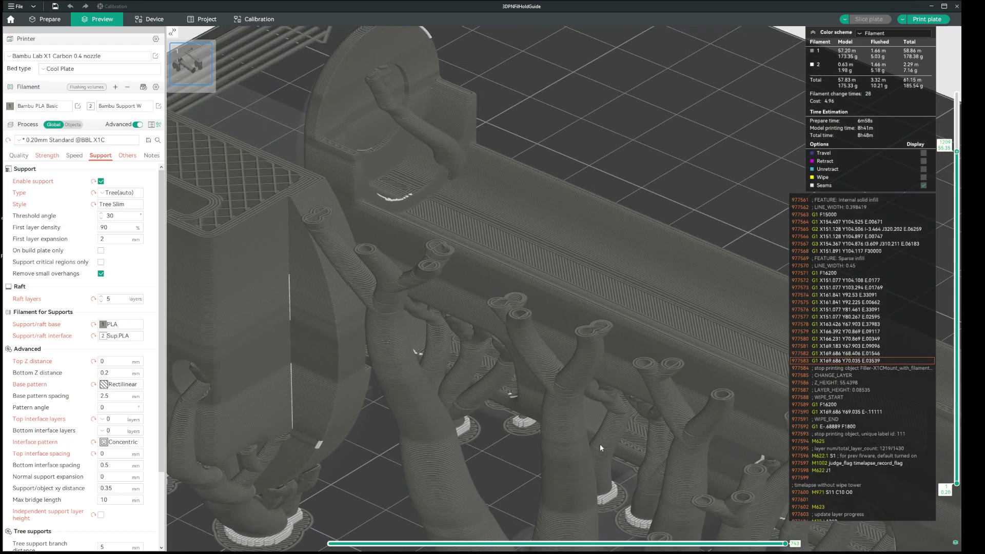
scroll(602, 426, up, 8)
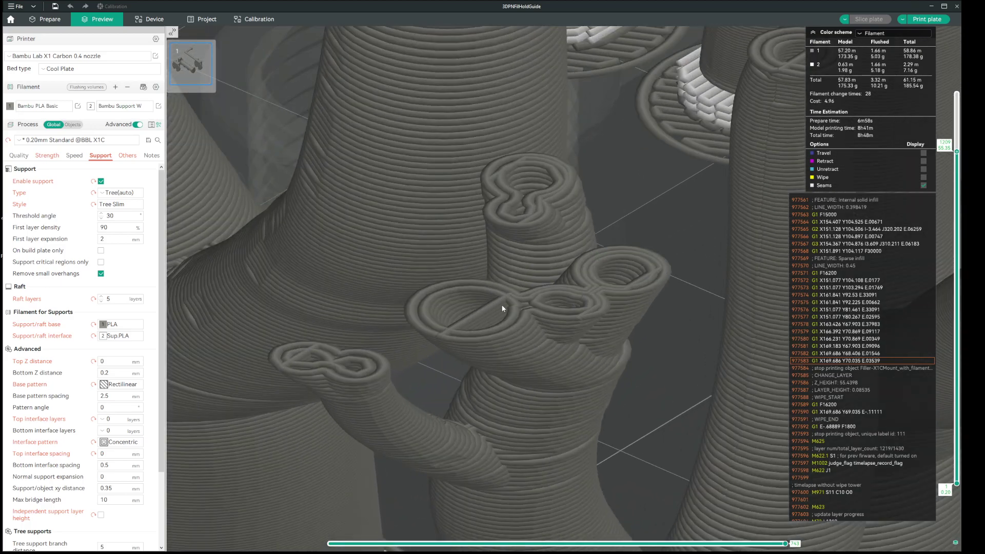
drag(957, 151, 956, 204)
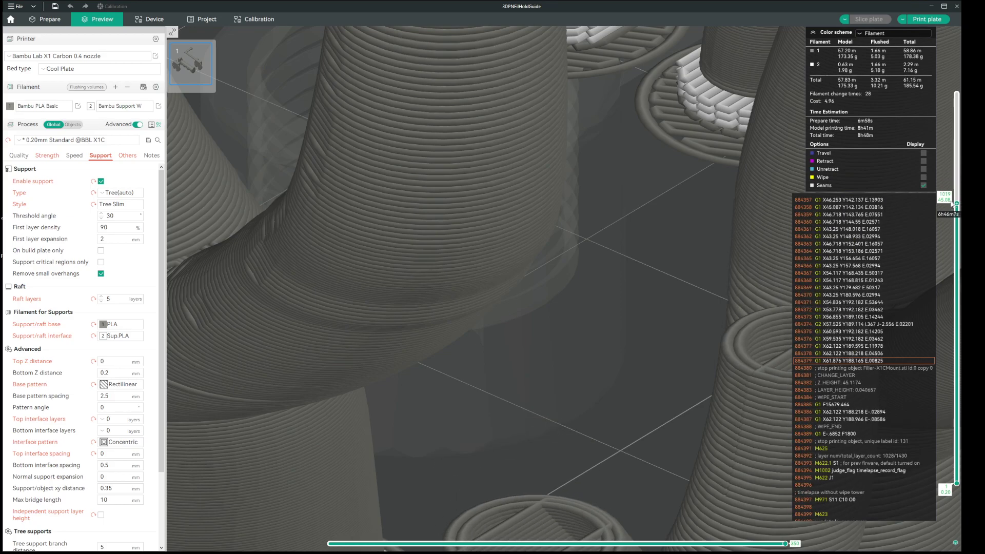
scroll(676, 329, down, 4)
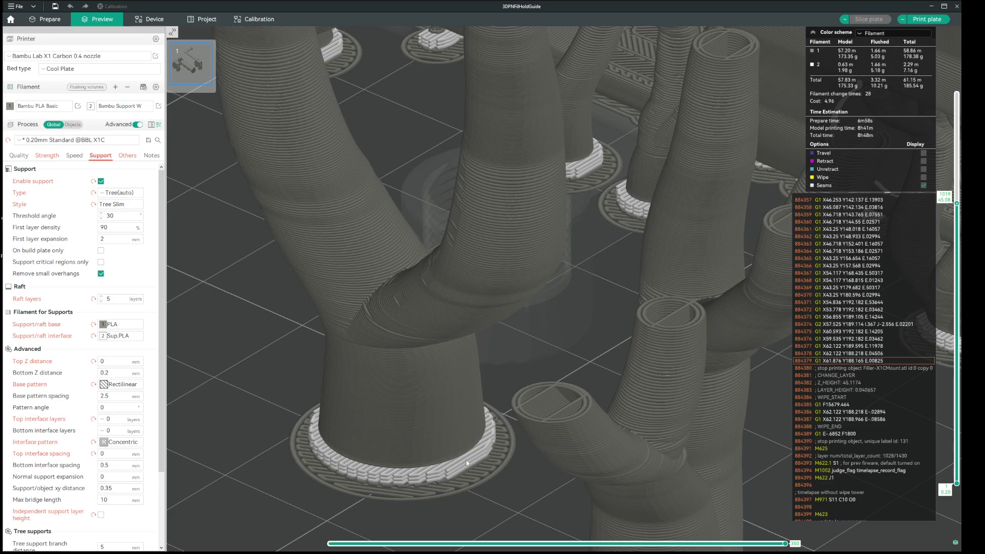
scroll(564, 454, up, 1)
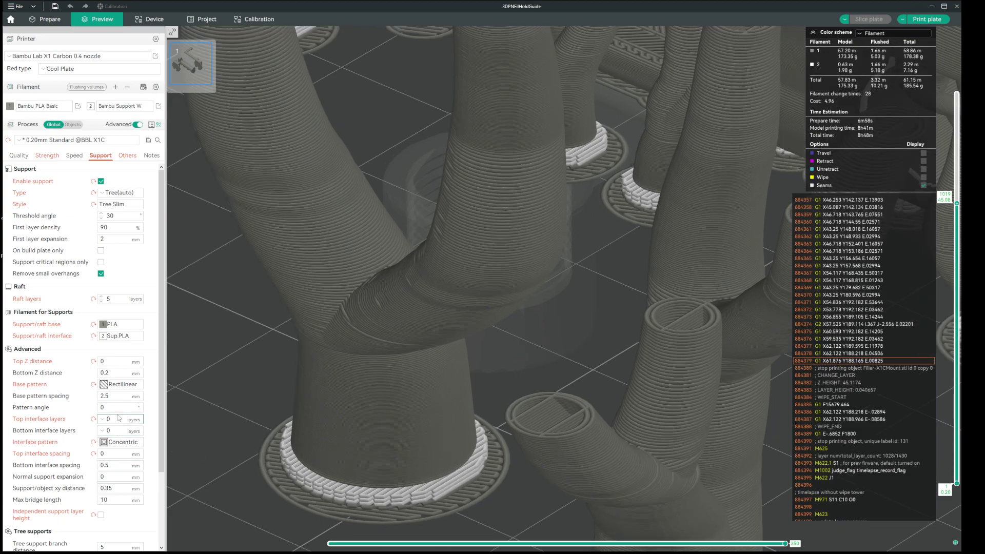
Set the support base pattern to Hollow and re-slice the plate
click(124, 386)
click(120, 474)
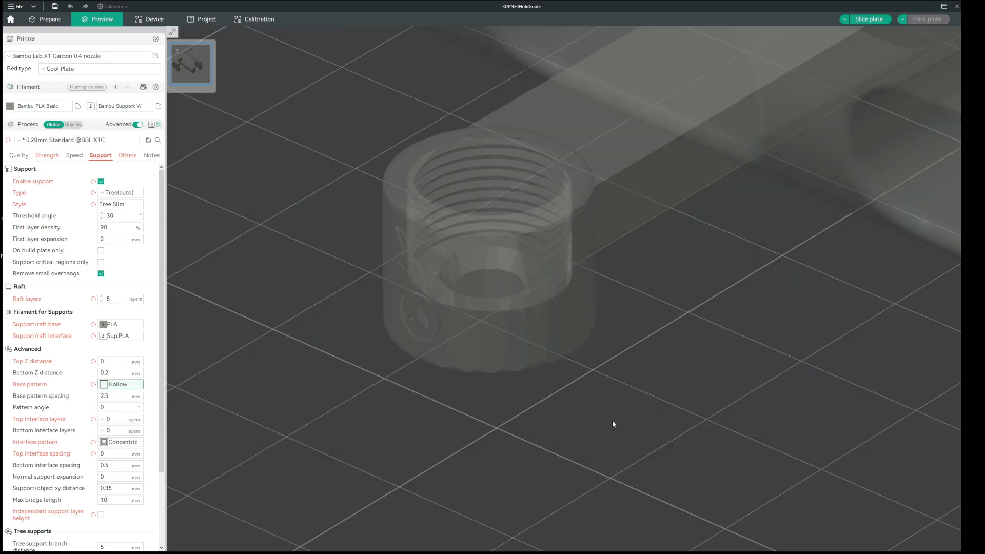
click(869, 19)
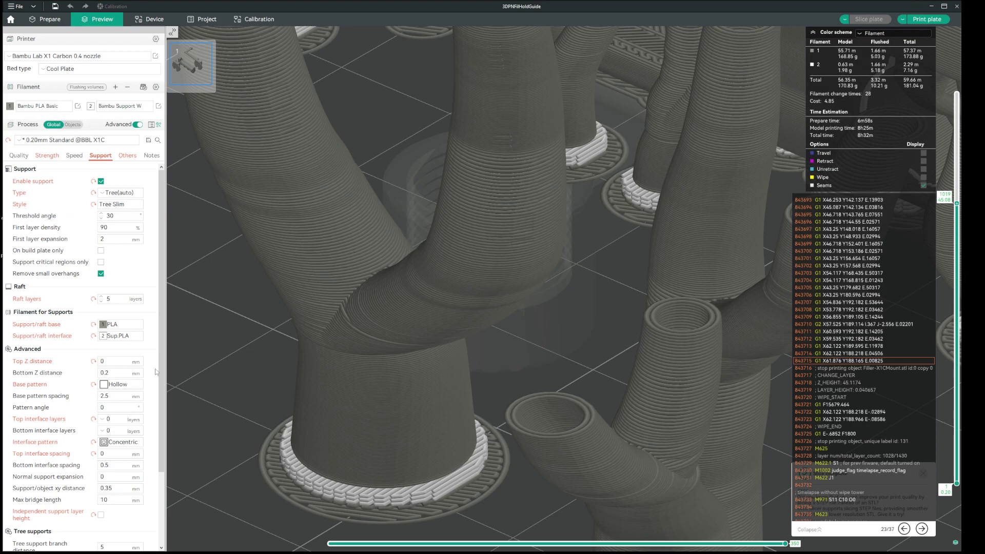
Set the raft layers to 1 and re-slice the plate
scroll(147, 356, down, 3)
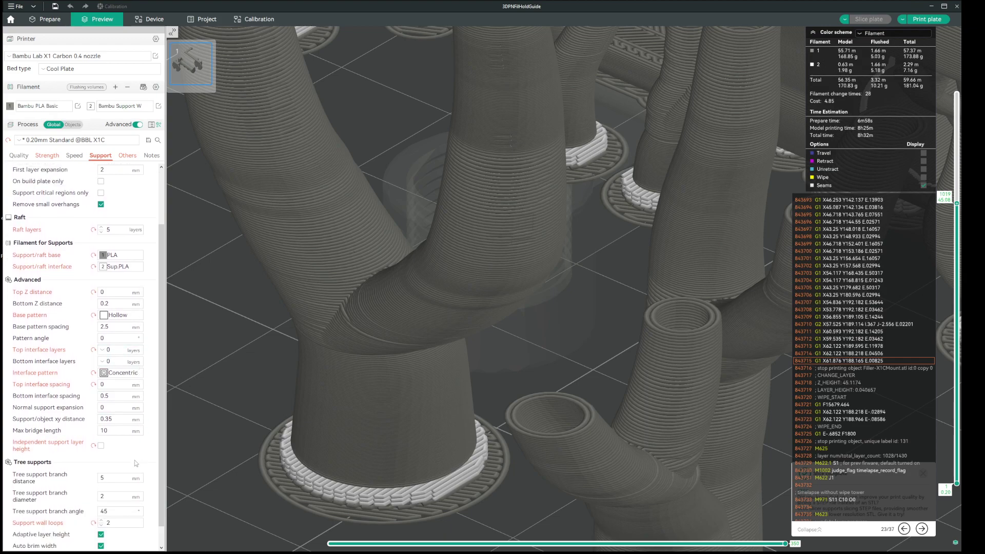
scroll(103, 470, up, 2)
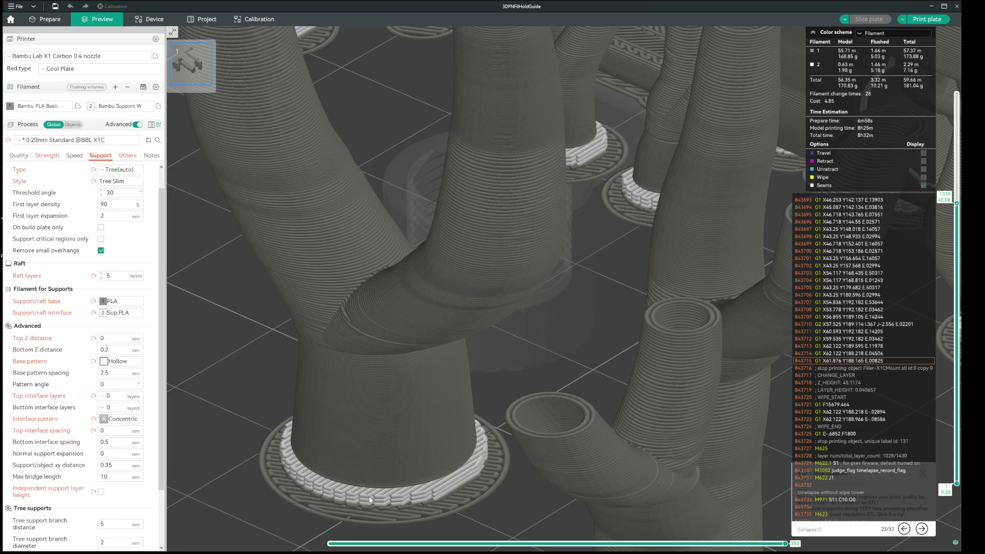
double_click(107, 276)
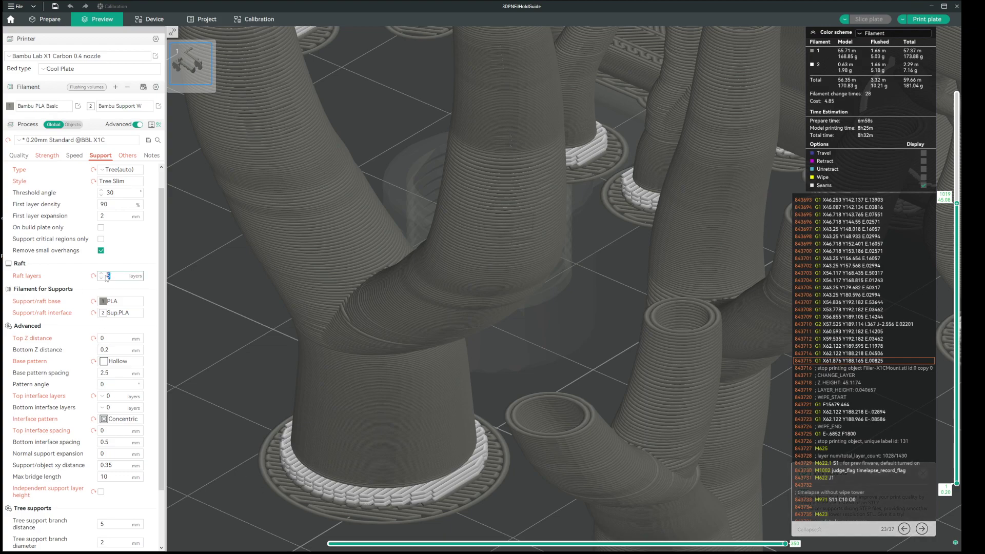
text(1)
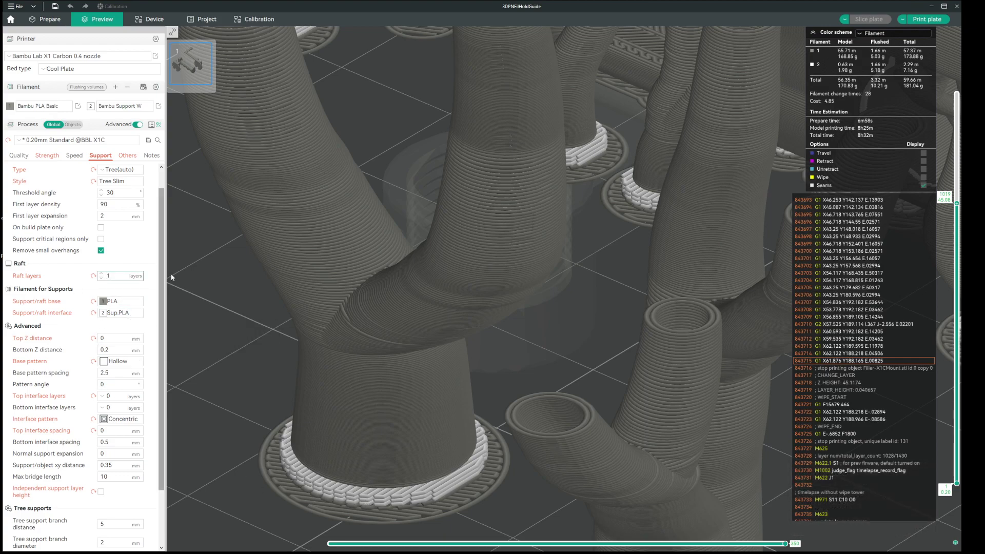
key(Return)
click(868, 19)
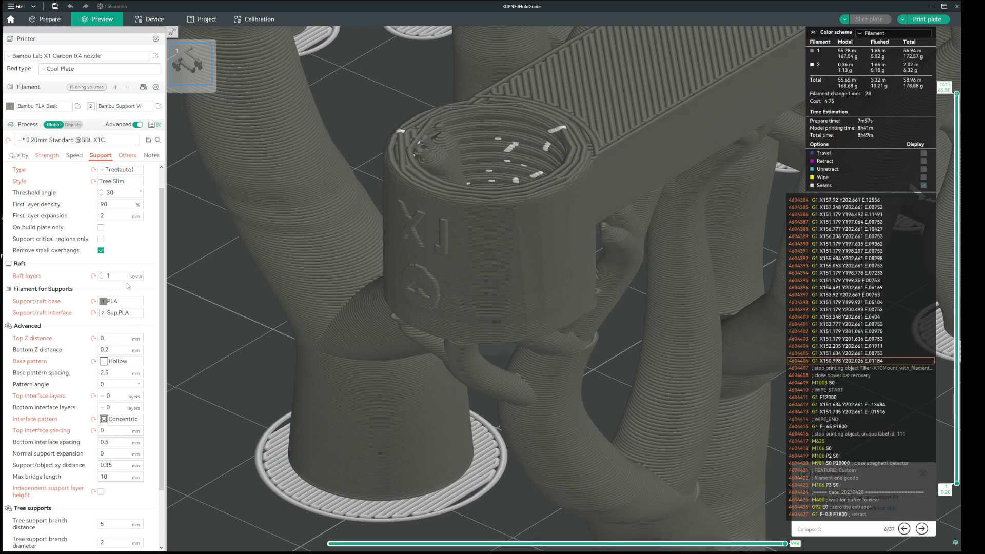
Examine where the tree support trunks meet the single raft layer on the build plate, from several angles
drag(171, 335, 286, 482)
scroll(288, 478, up, 5)
scroll(288, 478, down, 5)
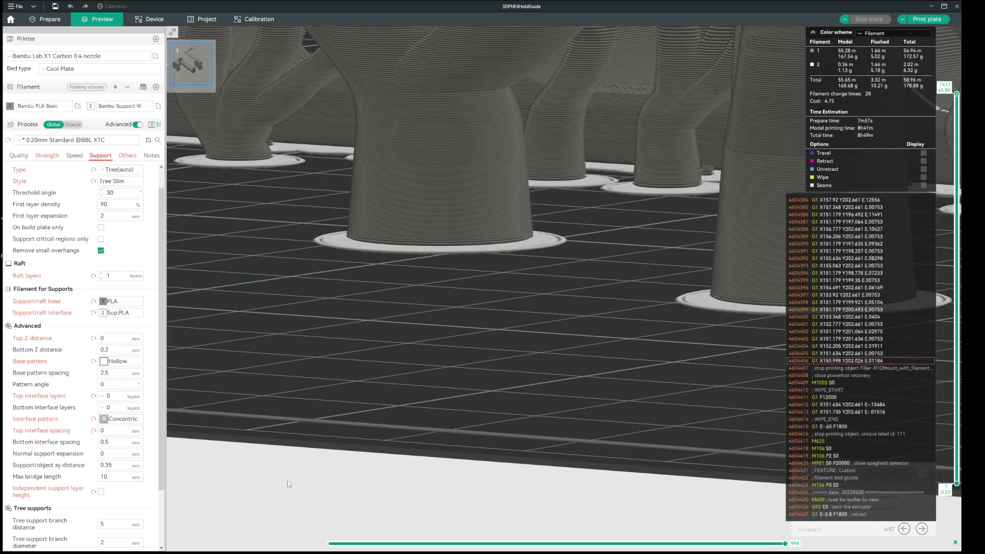
scroll(286, 482, up, 4)
scroll(293, 482, down, 3)
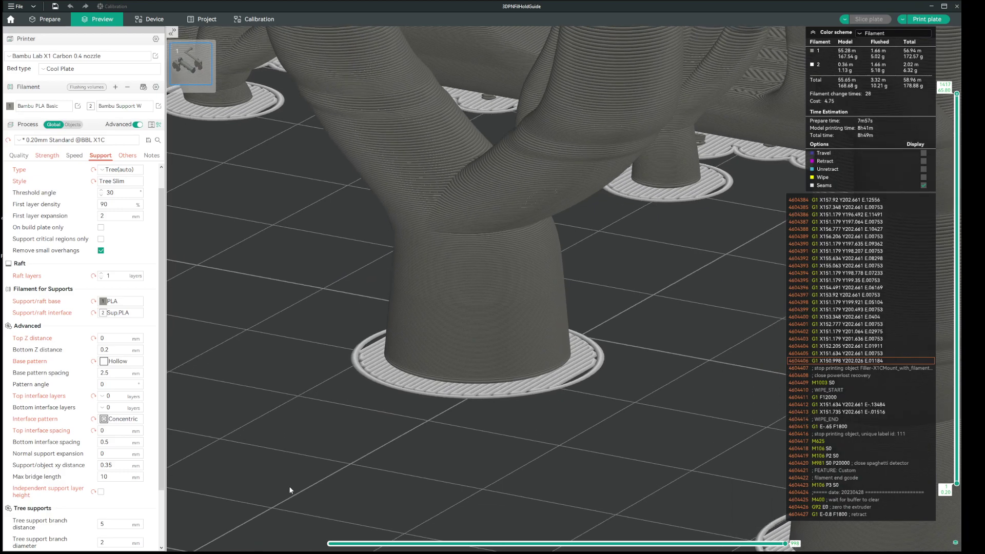
scroll(288, 486, down, 2)
scroll(290, 485, up, 3)
scroll(301, 488, down, 6)
drag(305, 498, 456, 393)
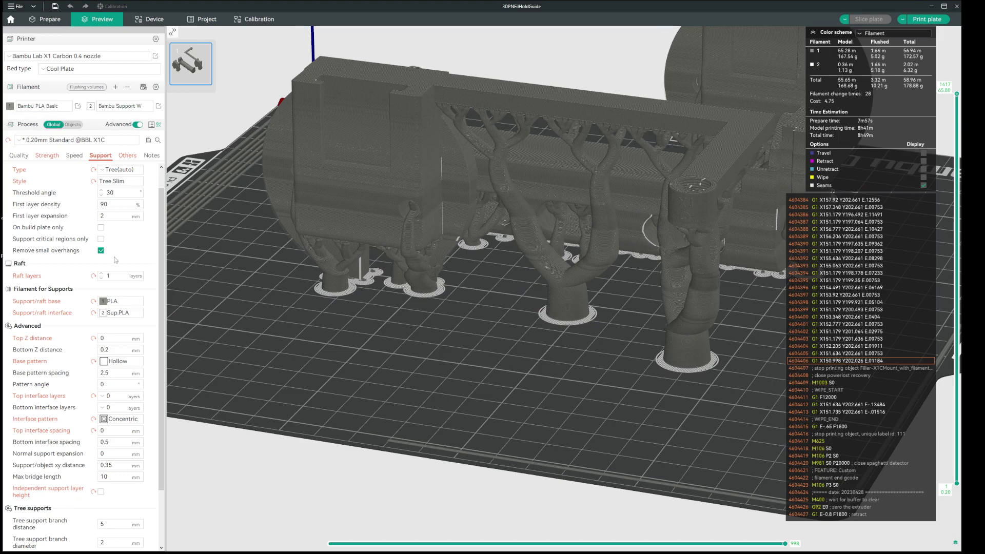
Set the raft layers to 3
double_click(111, 276)
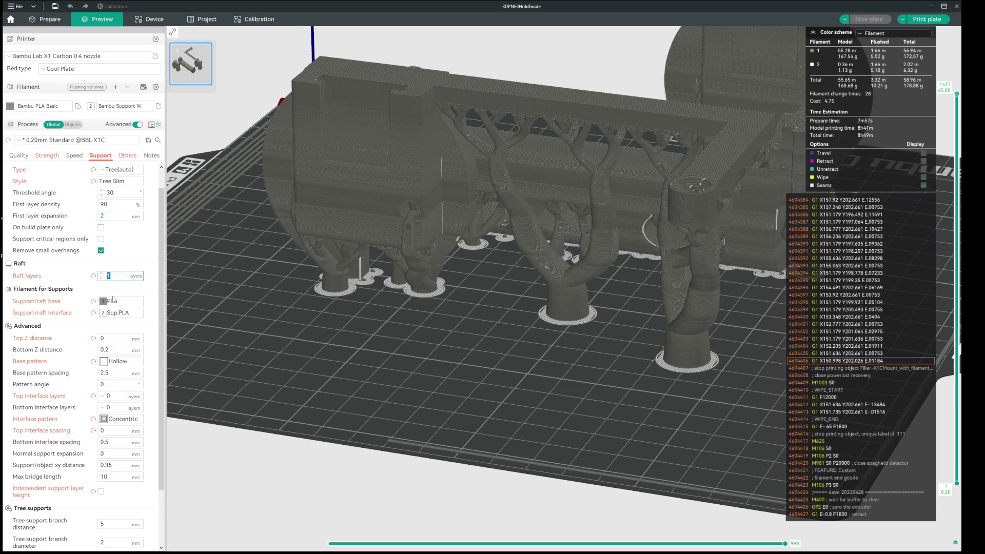
text(3)
click(336, 296)
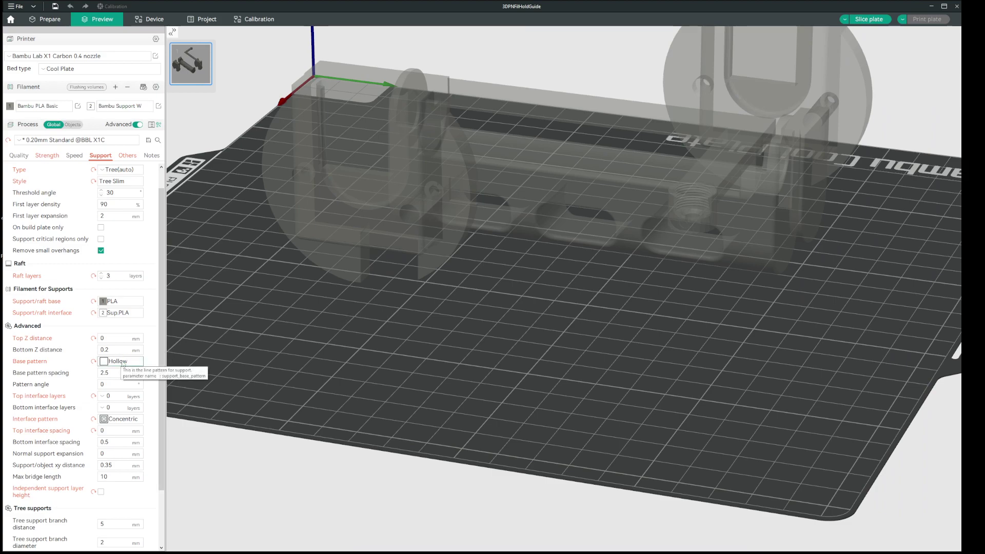
Set both the top and bottom support interface layers to 3 and re-slice the plate
scroll(157, 390, down, 2)
scroll(156, 390, down, 1)
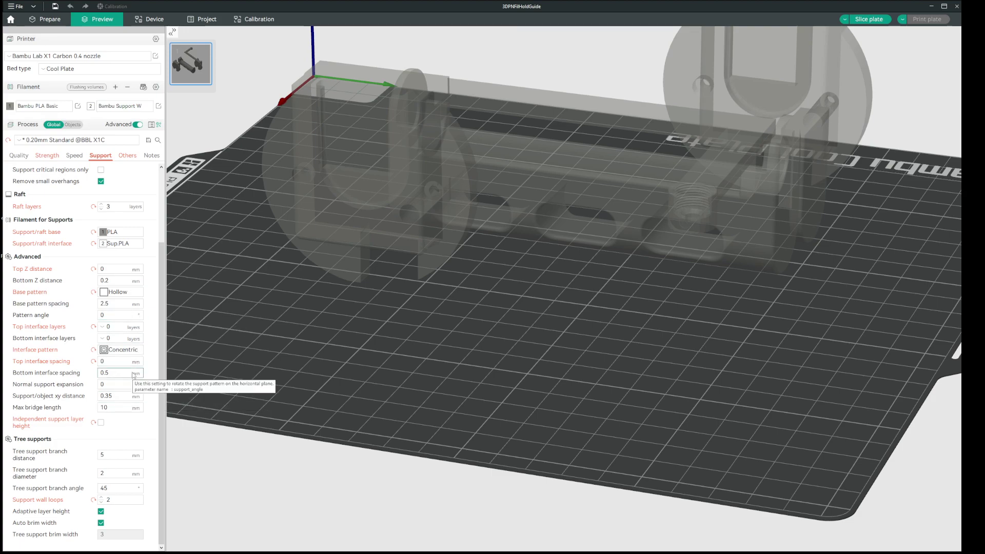
mouse_move(65, 366)
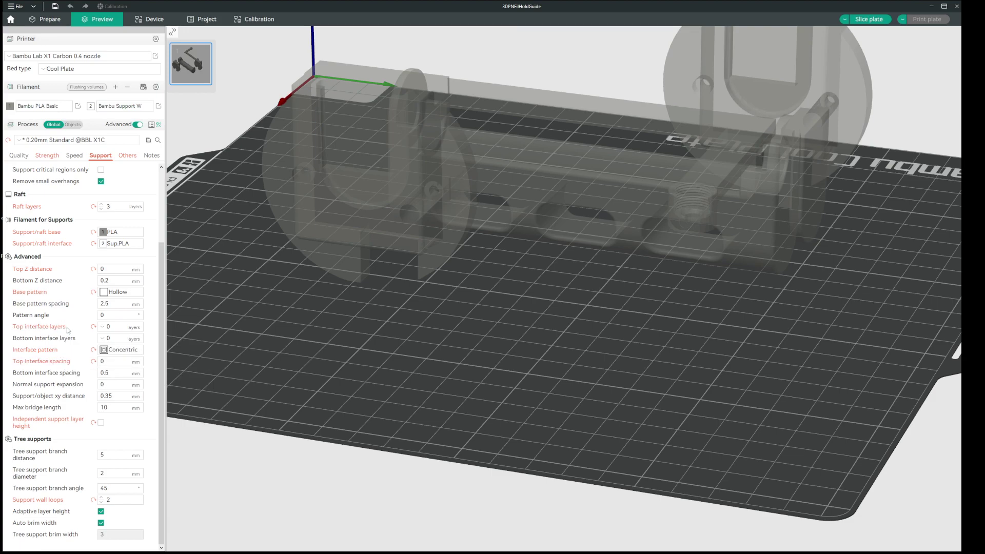
click(105, 329)
text(3)
key(Tab)
text(3)
click(230, 460)
click(869, 19)
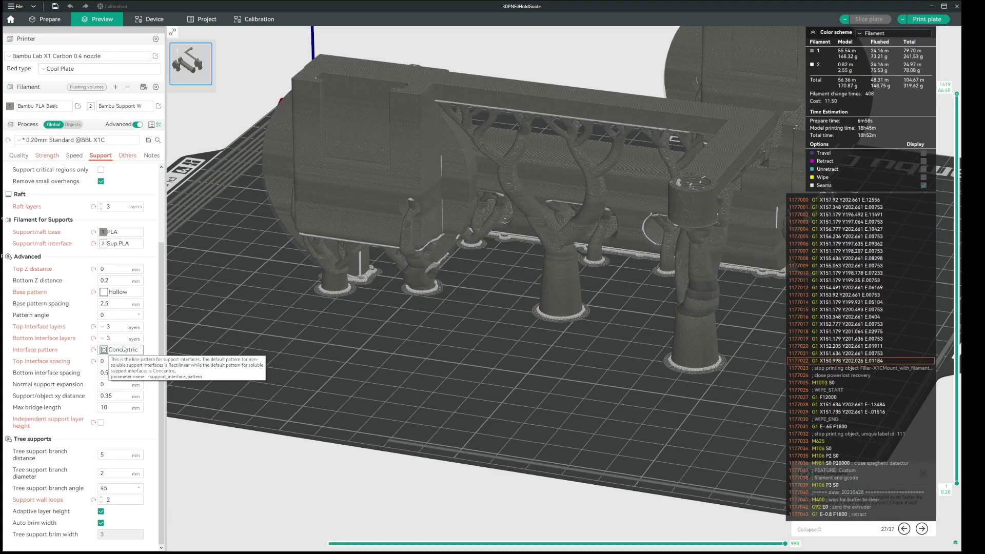
Examine the support trunk bases and the interface layers between the tree branches and the underside of the long arm
scroll(484, 362, up, 5)
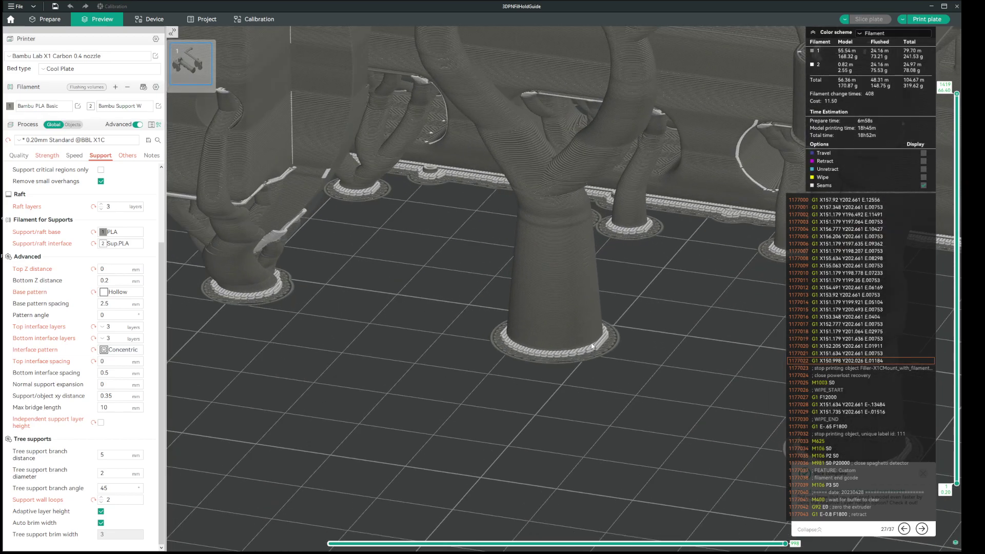
scroll(564, 362, down, 5)
drag(566, 383, 566, 337)
drag(556, 277, 417, 211)
scroll(417, 211, up, 10)
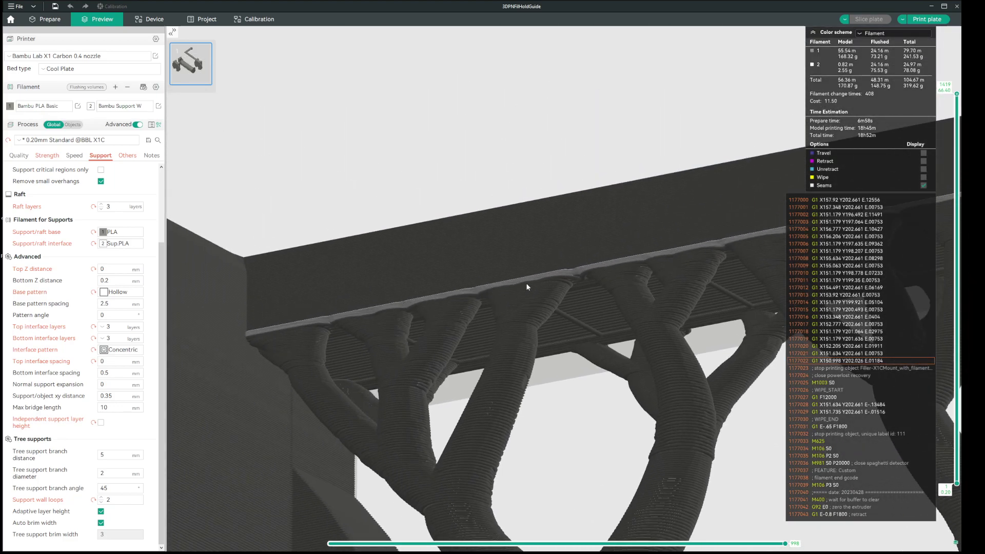
scroll(424, 295, up, 5)
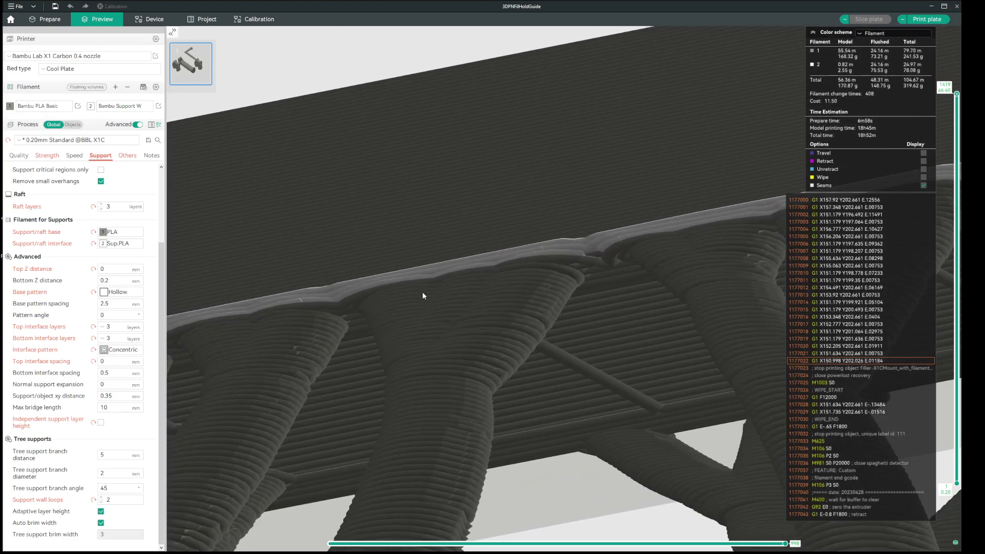
scroll(423, 291, down, 8)
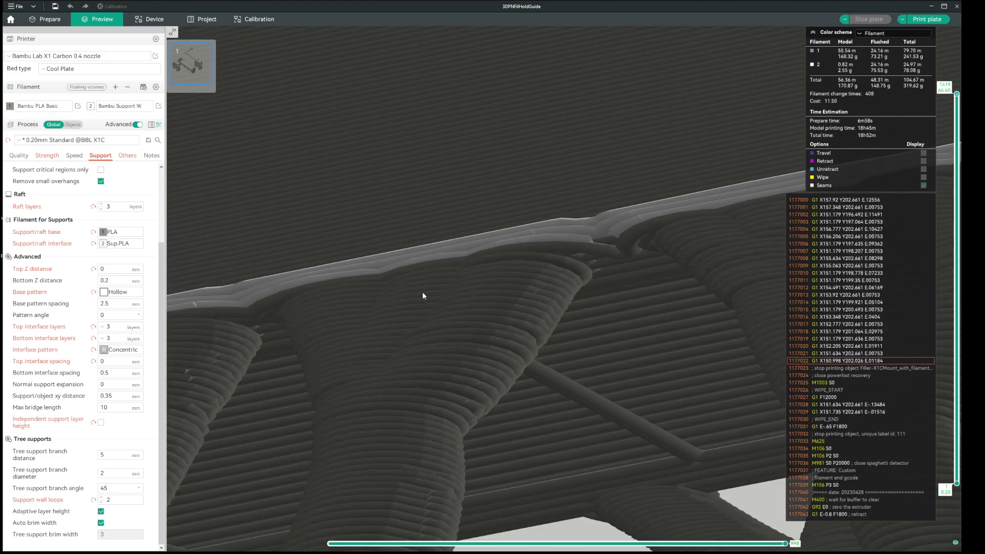
scroll(423, 291, down, 6)
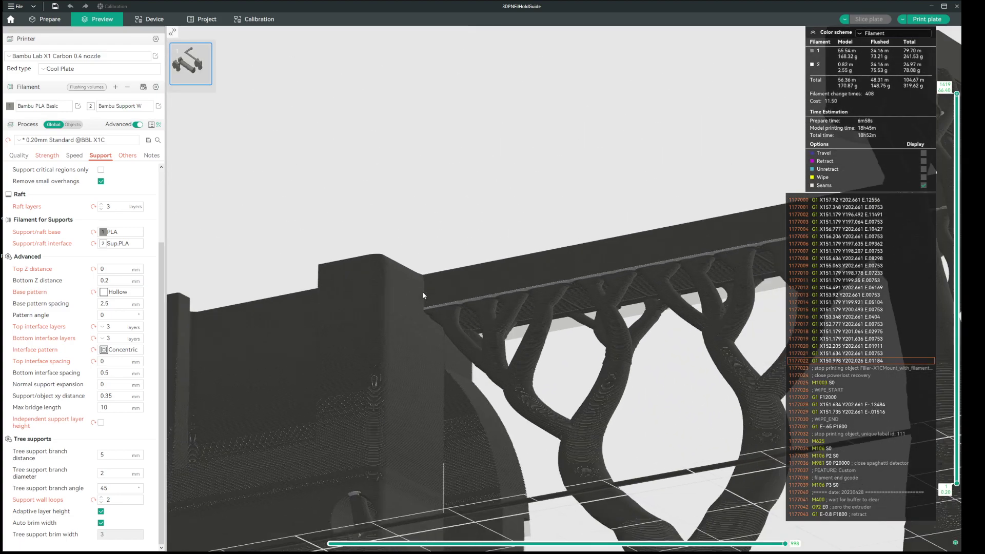
drag(416, 312, 354, 244)
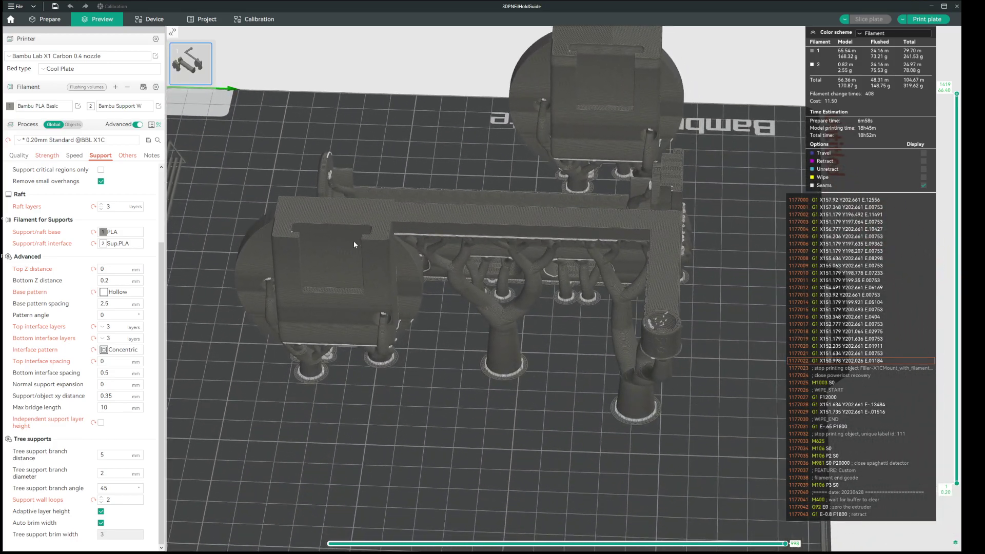
Set the support interface pattern to Grid and re-slice the plate
click(122, 349)
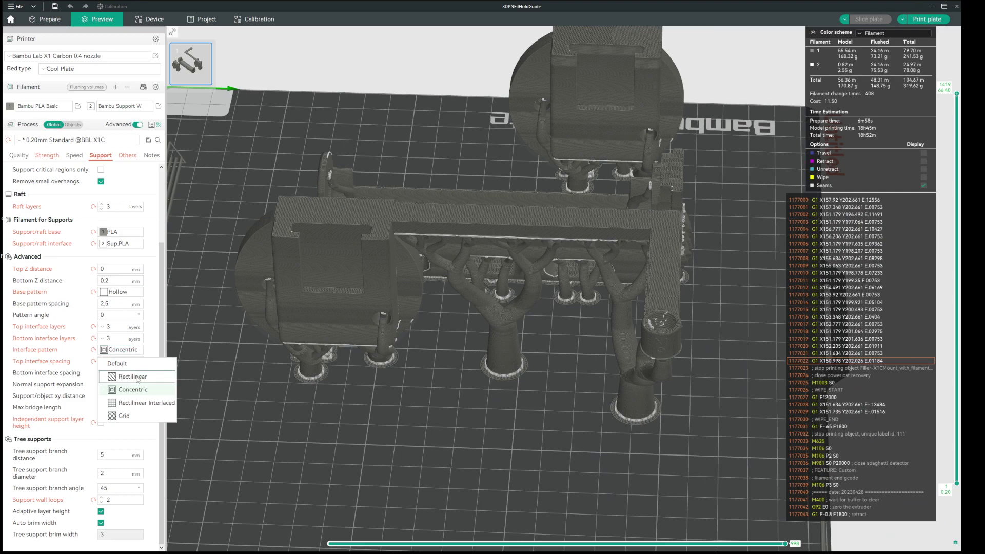
click(125, 416)
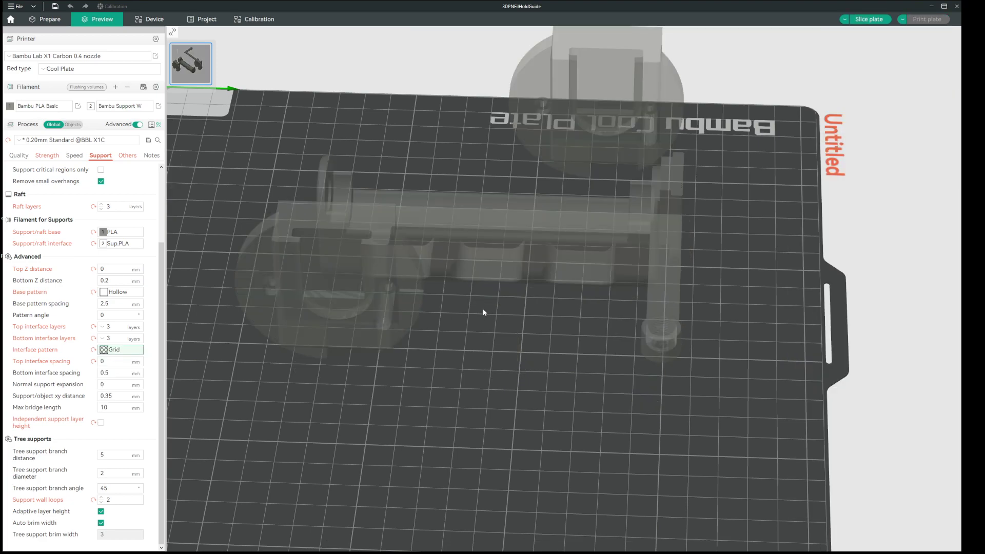
click(869, 19)
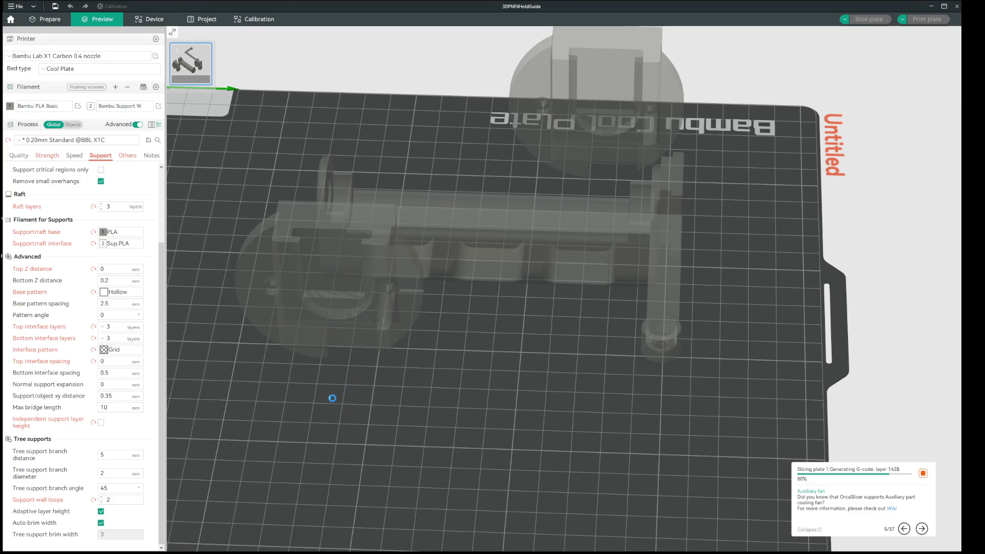
Examine the Grid interface layers between the tree branch tips and the underside of the long arm up close
drag(328, 405, 413, 385)
scroll(396, 334, up, 10)
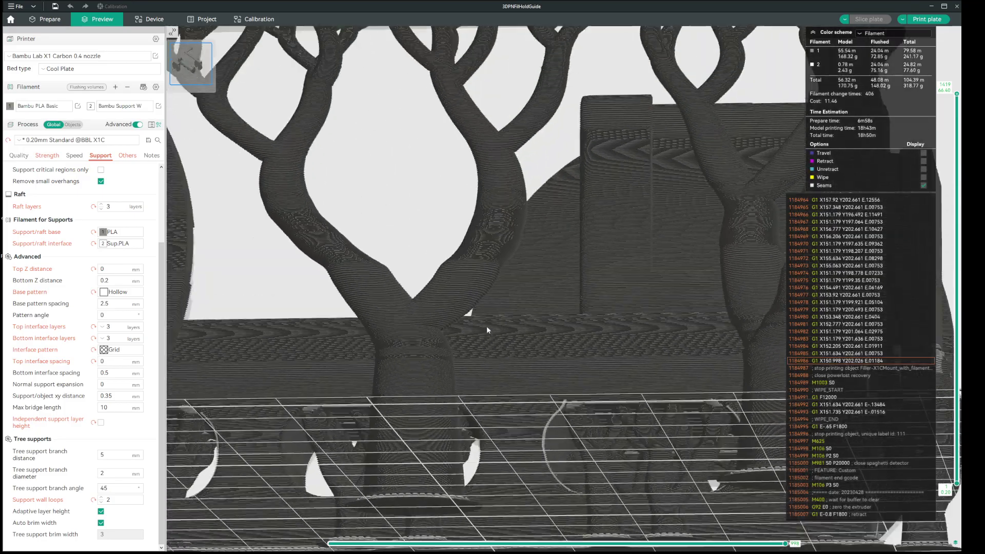
drag(487, 325, 550, 388)
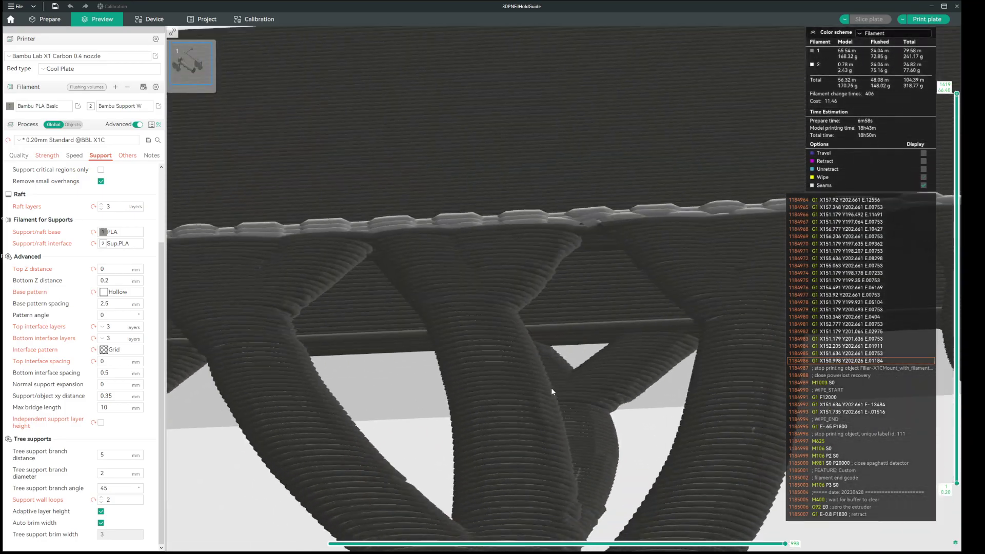
scroll(542, 385, up, 6)
drag(408, 235, 506, 290)
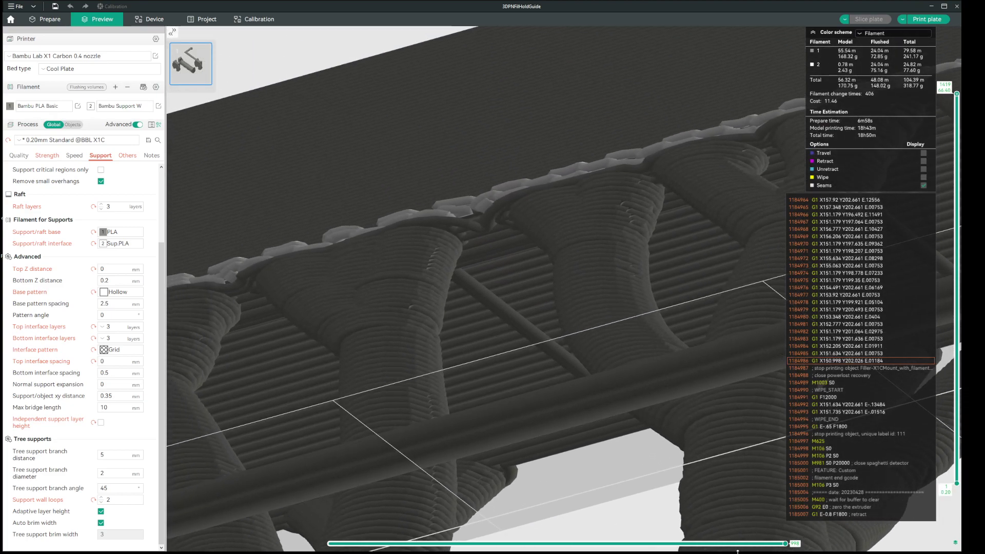
scroll(446, 198, up, 3)
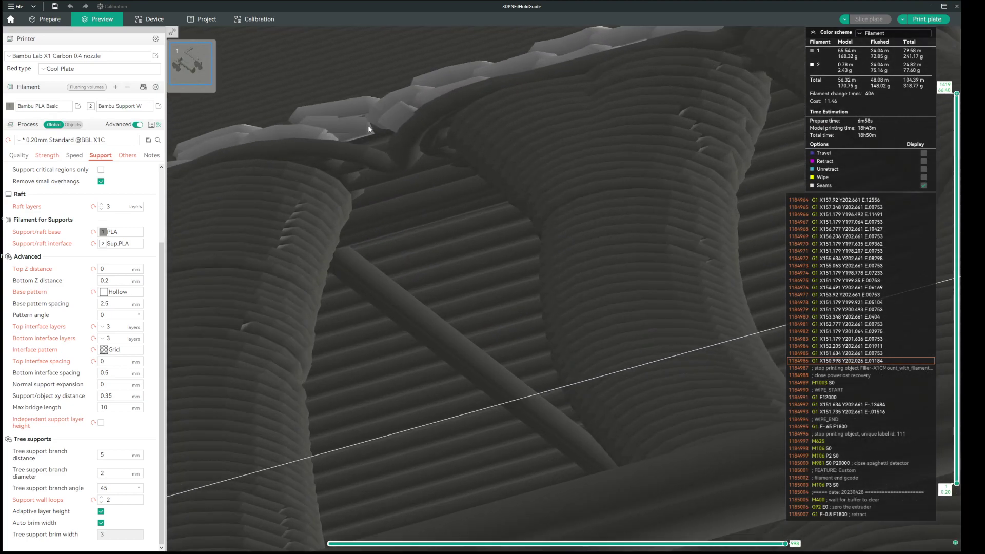
drag(372, 137, 357, 193)
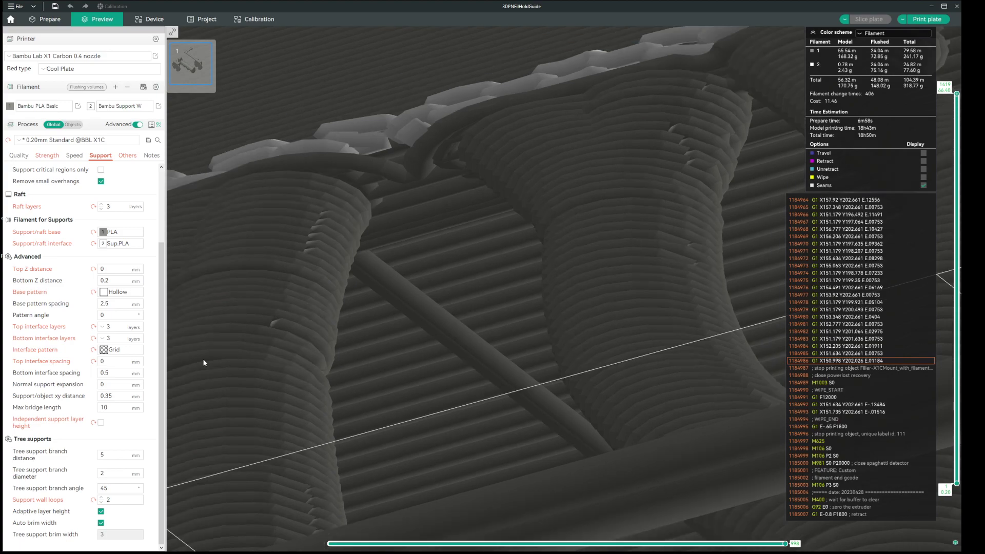
Change the support interface pattern to Rectilinear, re-slice the plate and check the interface under the long arm
click(121, 349)
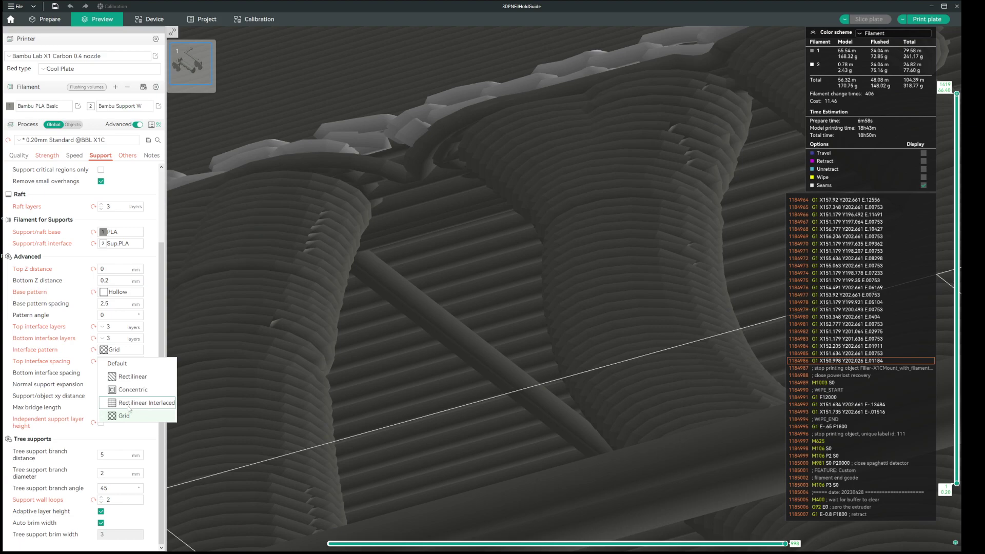
click(129, 379)
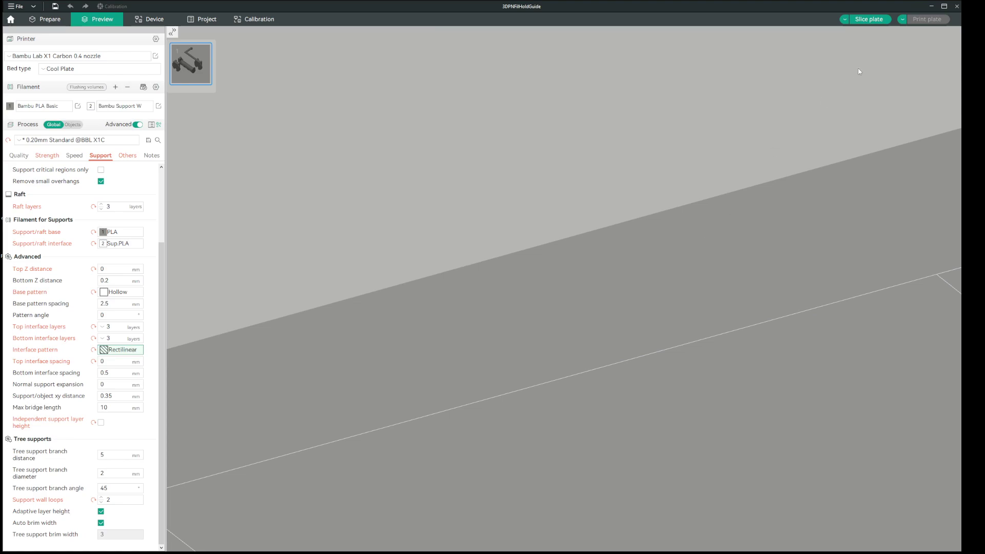
click(878, 19)
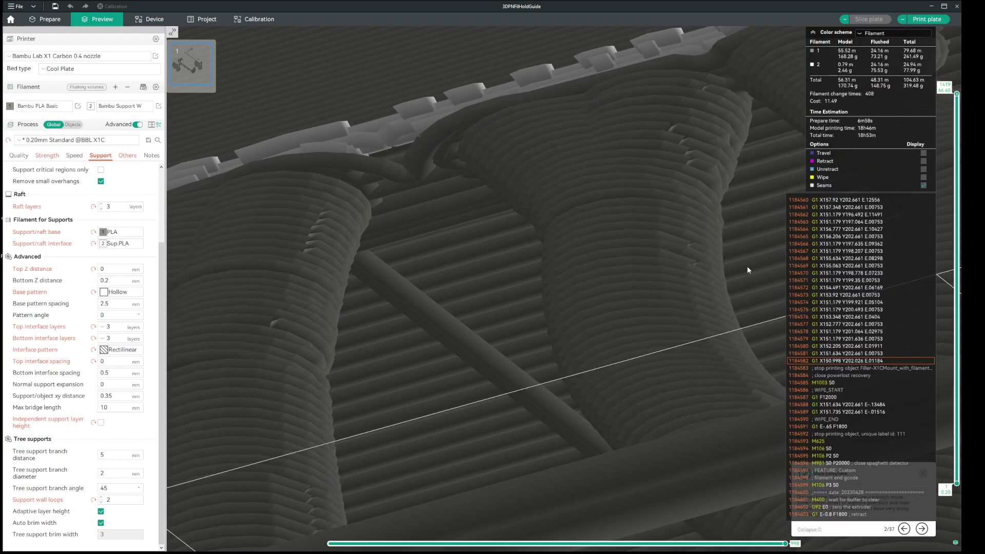
drag(636, 215, 590, 336)
drag(597, 453, 577, 198)
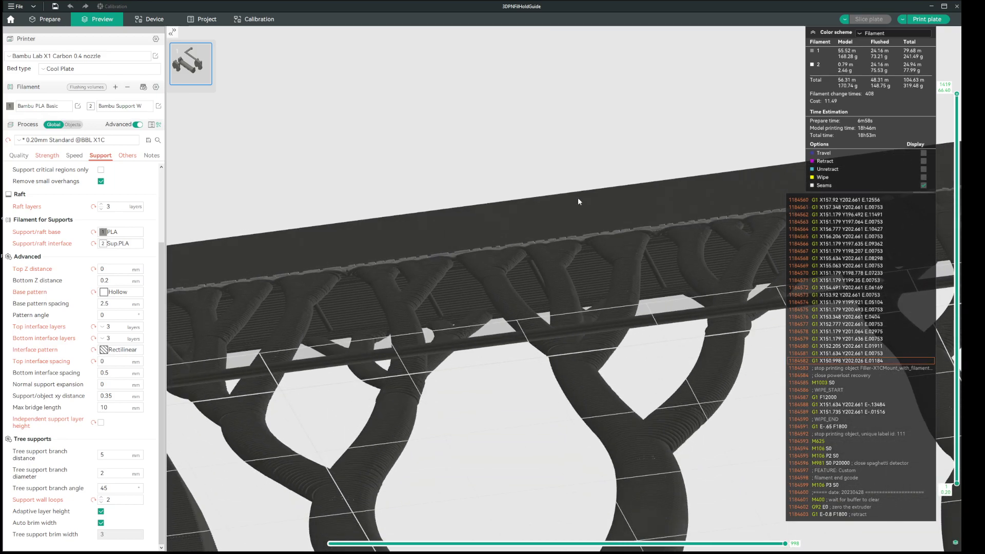
Switch the support interface pattern to Rectilinear Interlaced and re-slice the plate
click(130, 351)
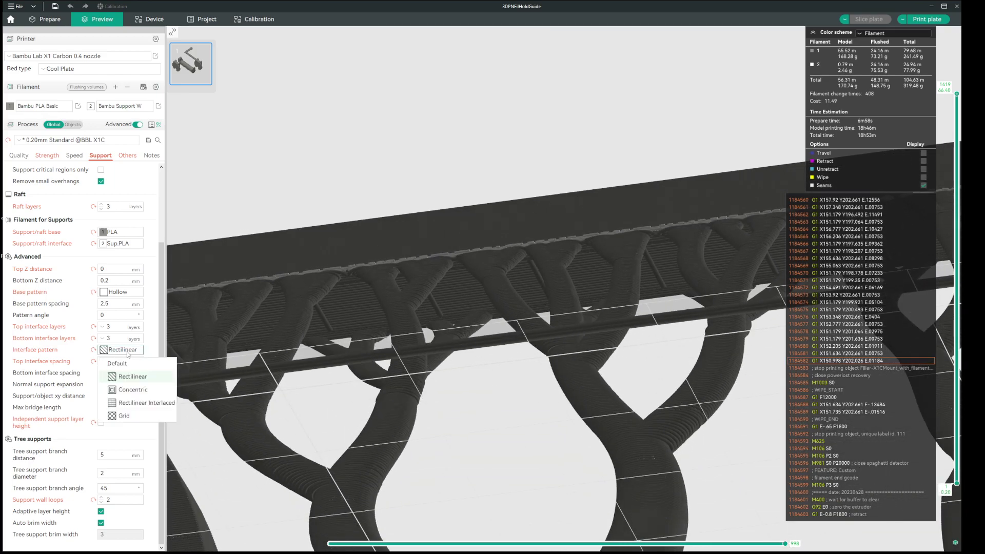
click(133, 405)
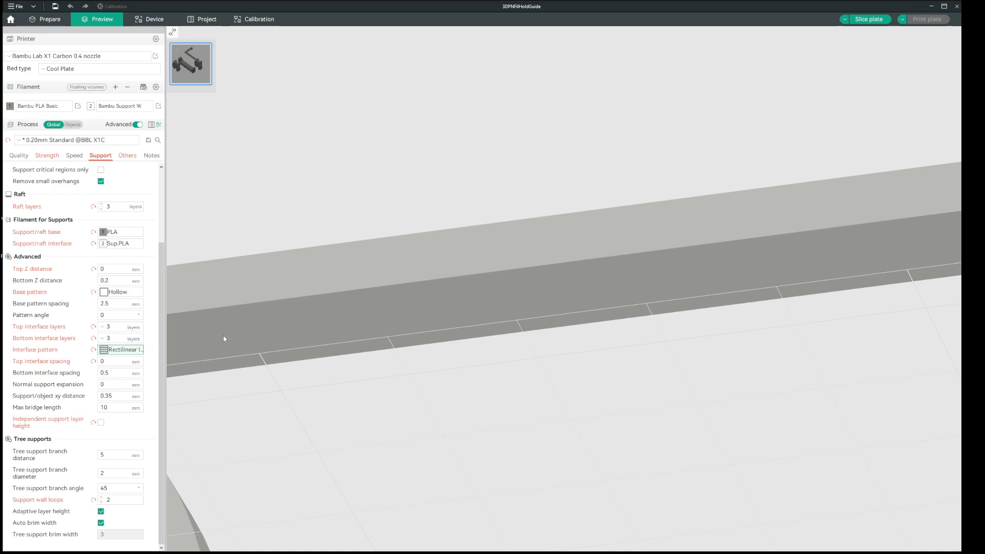
click(870, 20)
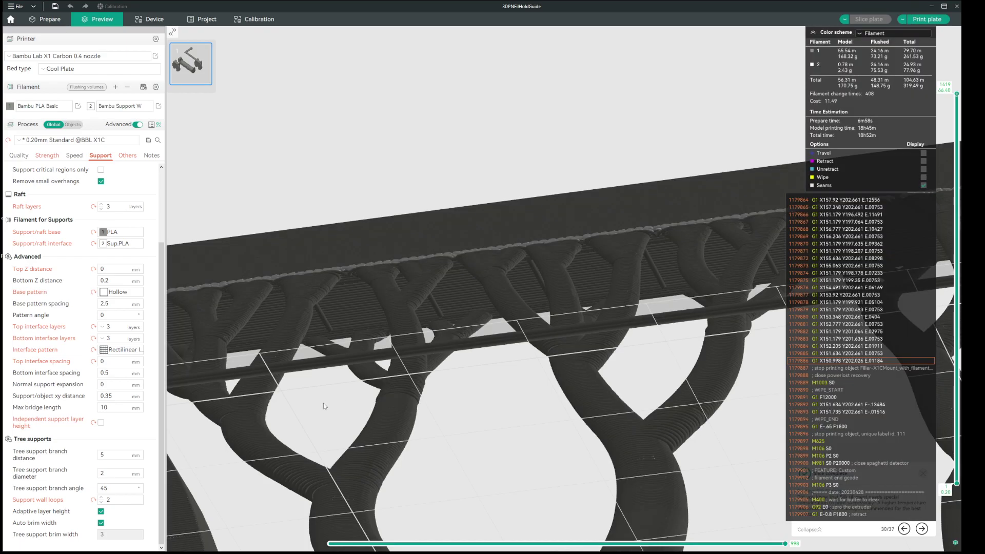
Examine the Rectilinear Interlaced interface layers where the tree branches meet the long arm
scroll(393, 257, up, 10)
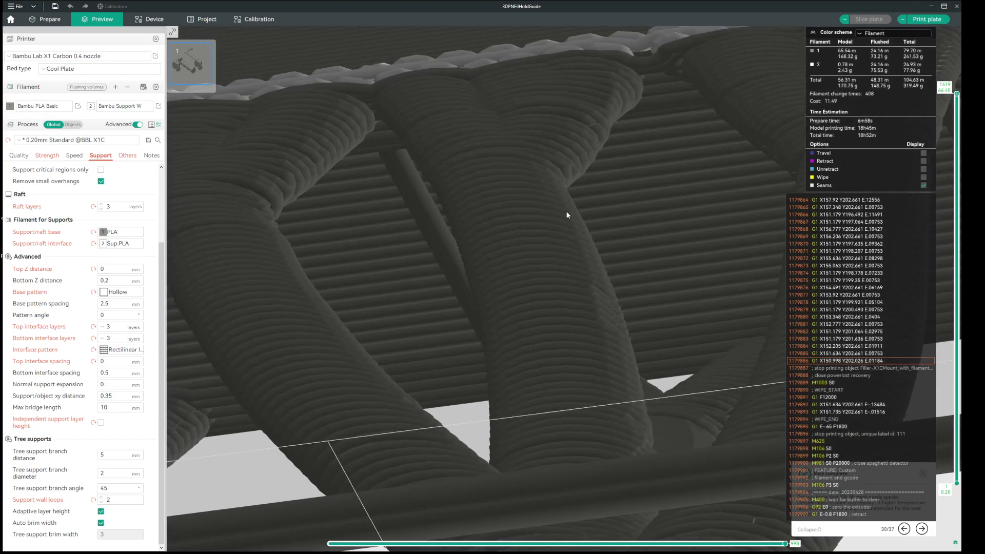
scroll(594, 162, down, 5)
scroll(592, 162, up, 2)
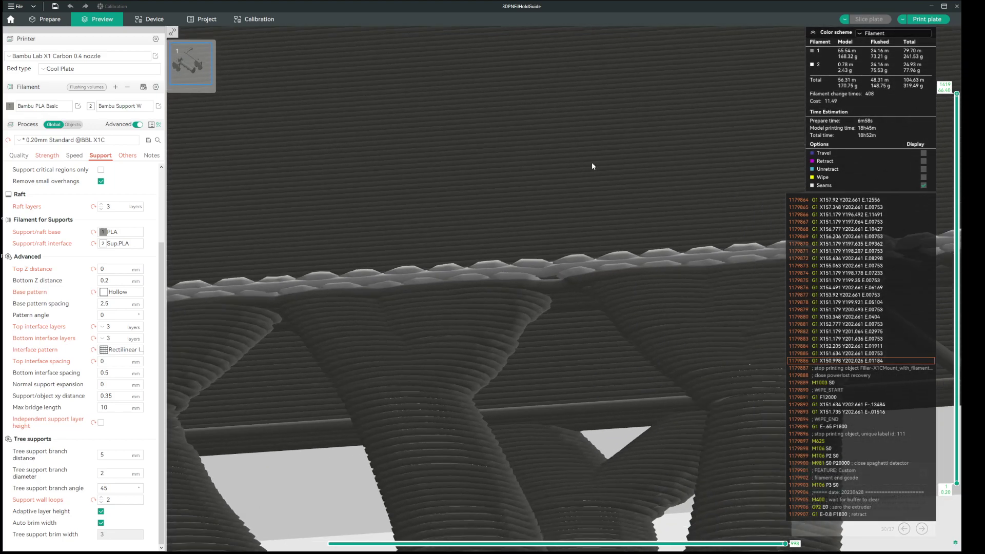
scroll(589, 164, down, 5)
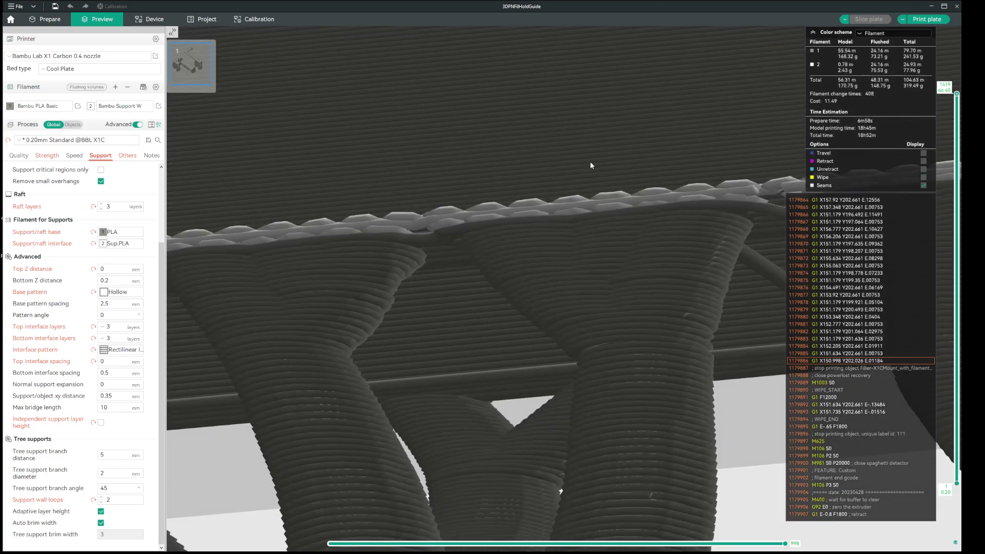
scroll(590, 161, up, 2)
scroll(589, 163, down, 4)
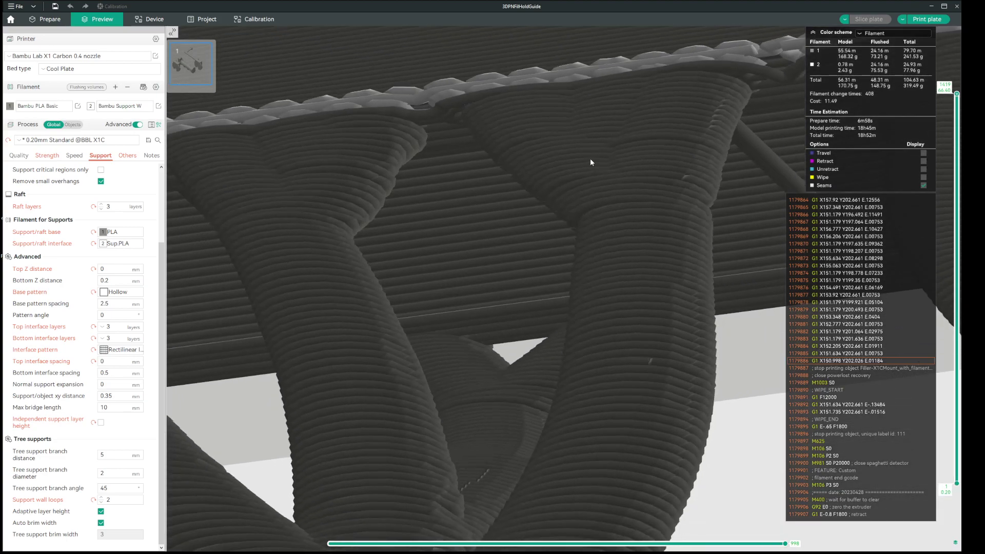
scroll(589, 164, up, 5)
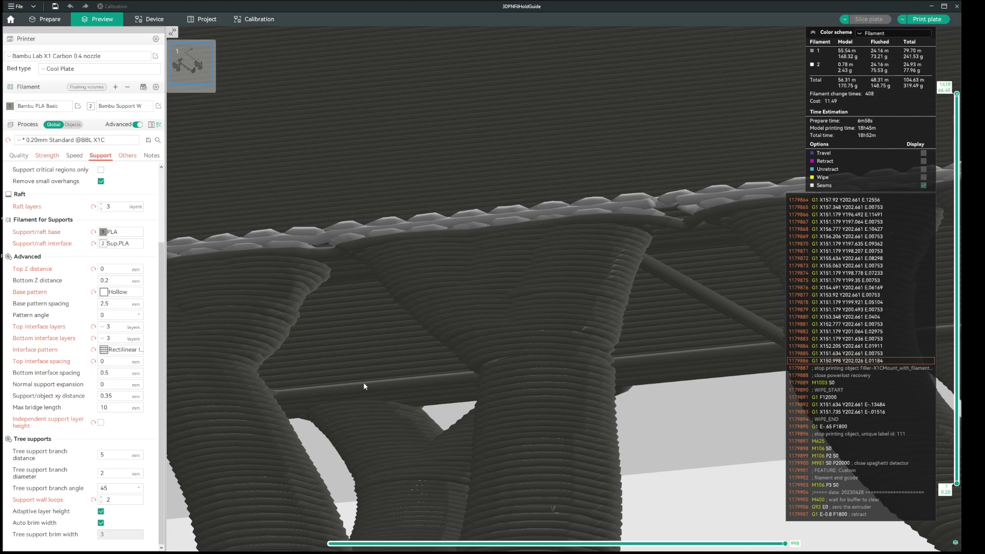
Return the support interface pattern to Concentric and re-slice the plate
click(122, 349)
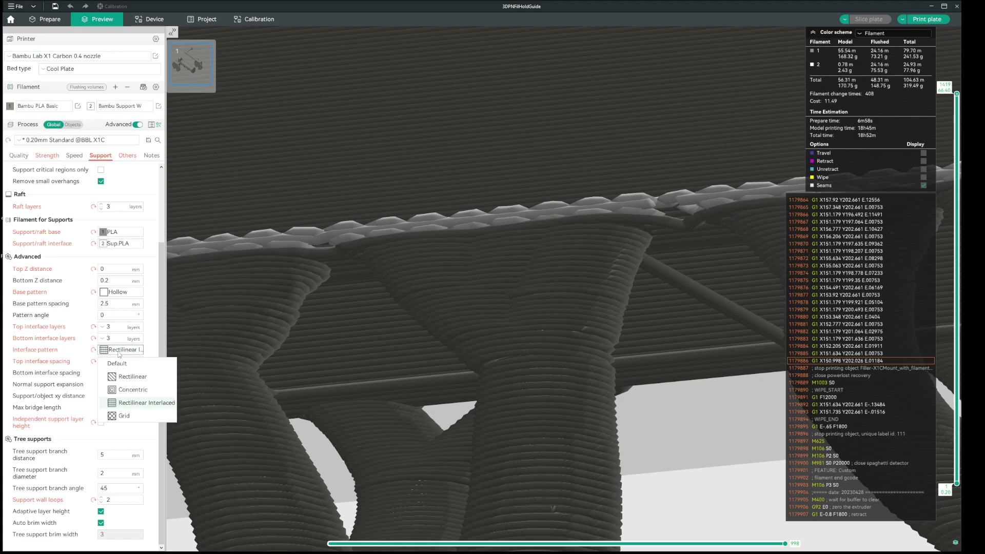
click(125, 391)
click(868, 19)
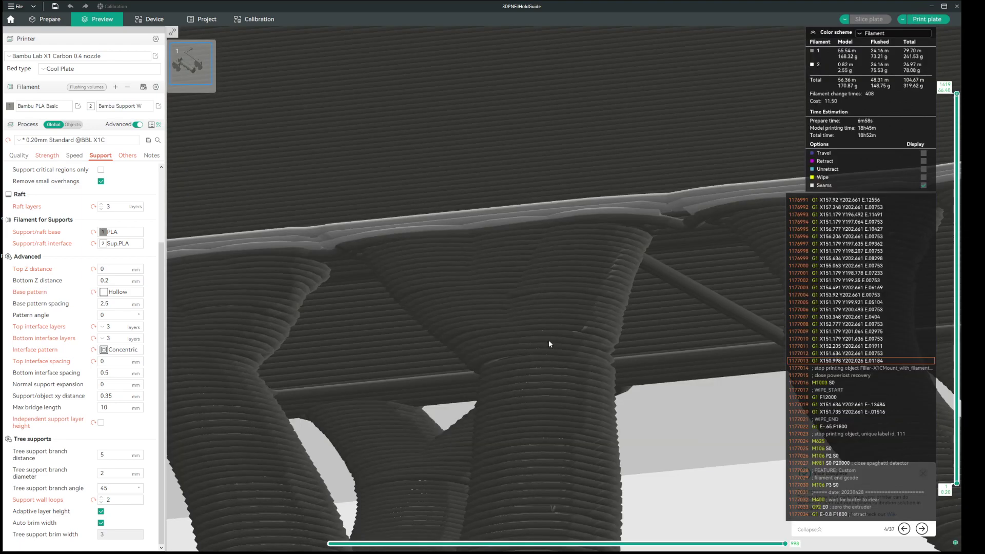
Examine the Concentric interface under the long arm, the whole tree supports and the trunk bases on the build plate
drag(574, 327, 633, 250)
scroll(636, 251, down, 8)
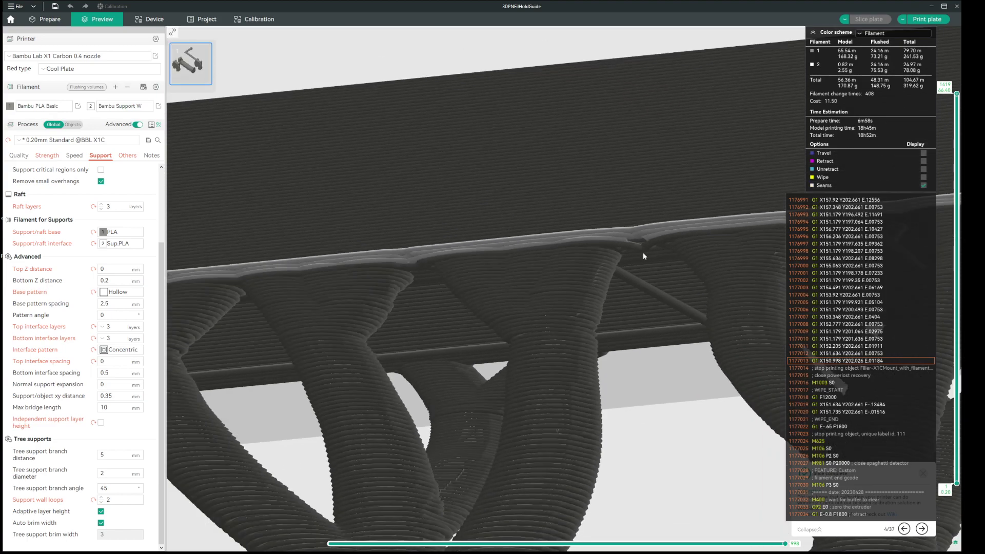
scroll(643, 261, down, 3)
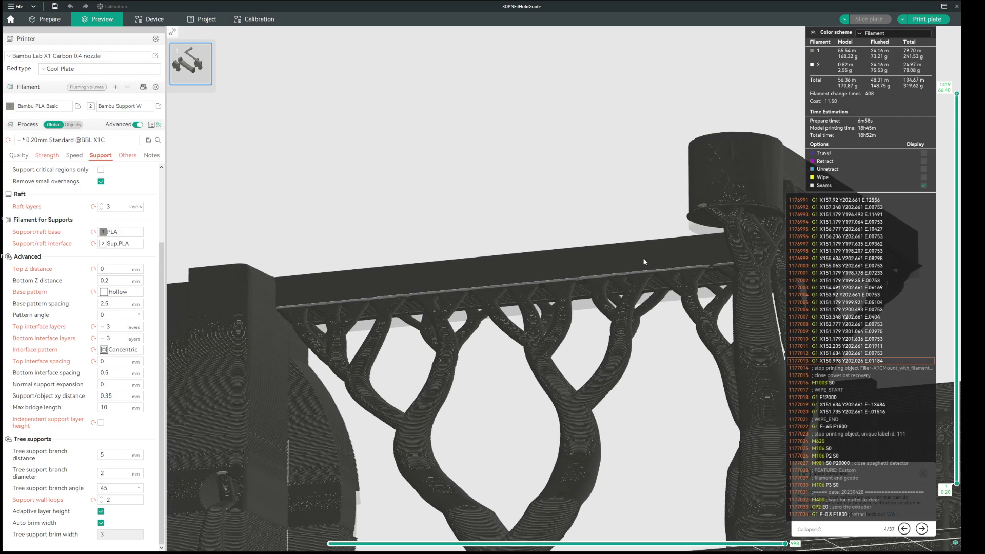
scroll(644, 262, down, 4)
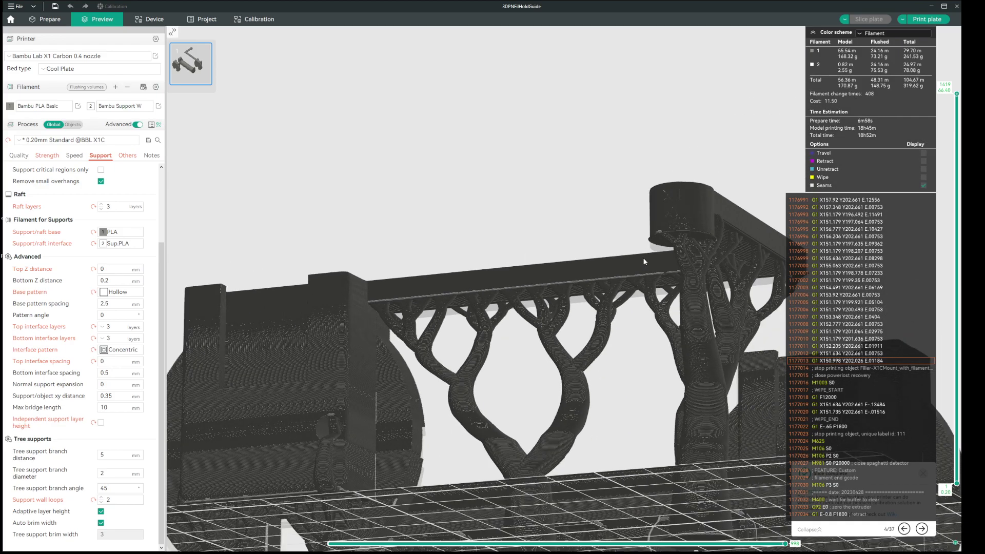
drag(580, 381, 605, 82)
scroll(590, 148, up, 3)
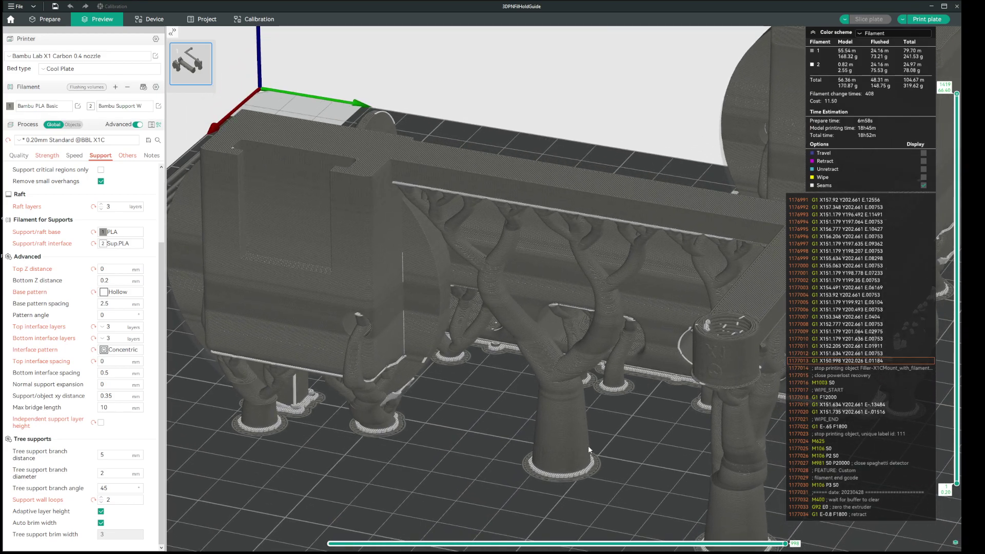
scroll(584, 457, up, 3)
scroll(585, 457, down, 3)
drag(585, 449, 561, 470)
scroll(575, 470, up, 2)
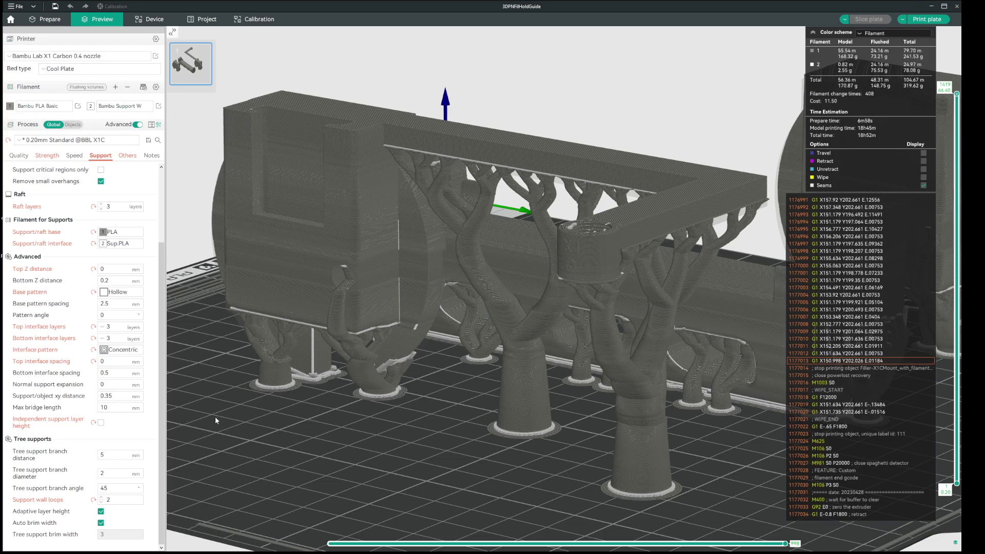
Set both the top and bottom support interface layers to 2 and re-slice the plate
double_click(108, 327)
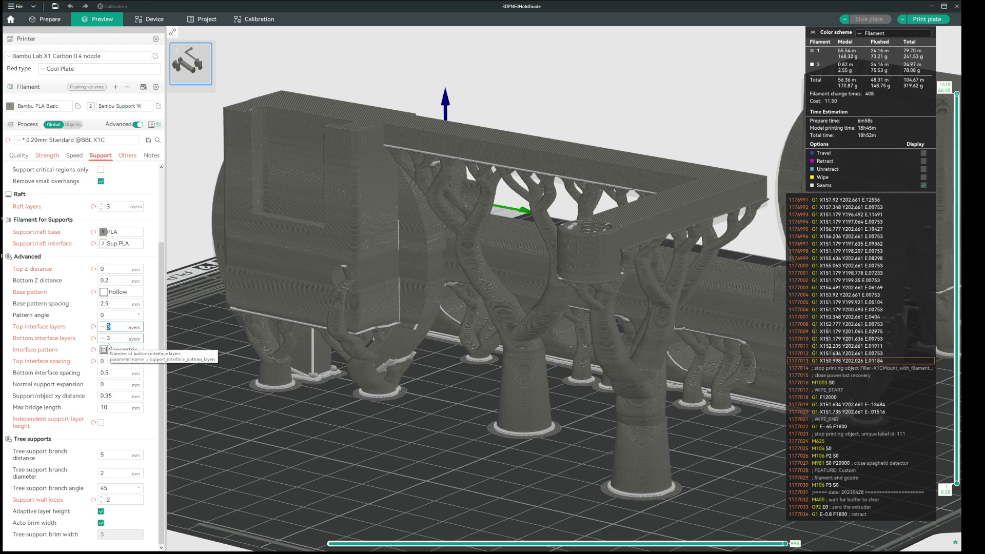
text(2)
double_click(105, 338)
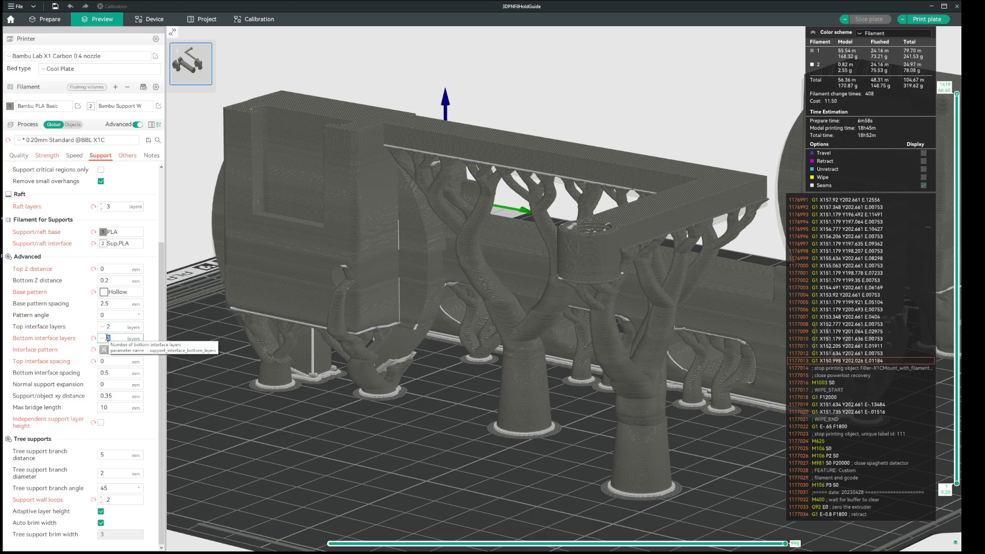
text(2)
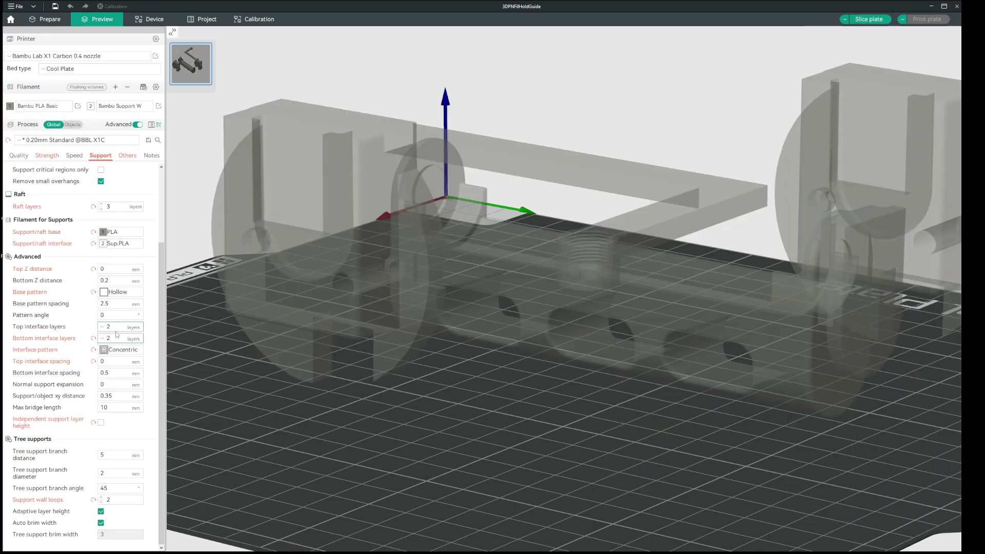
click(116, 327)
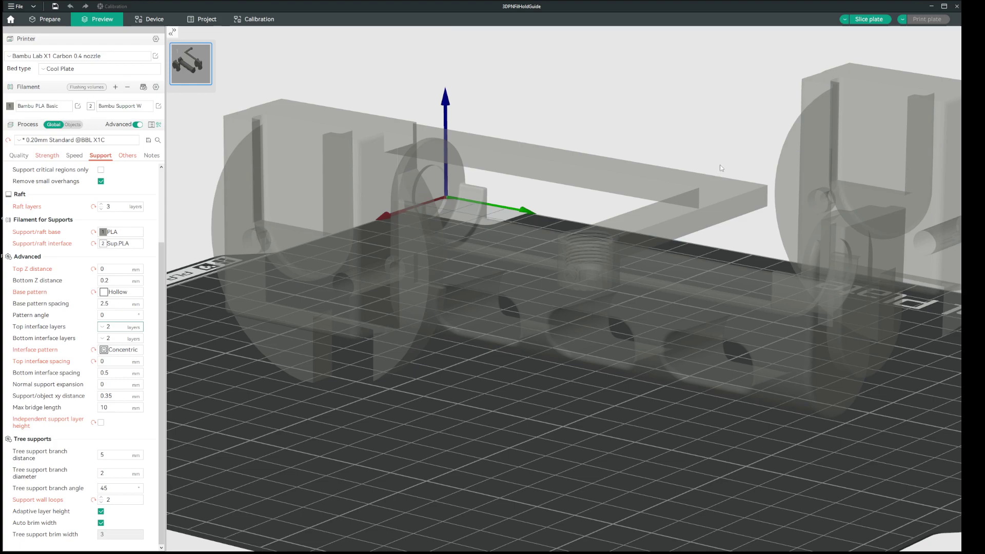
click(872, 19)
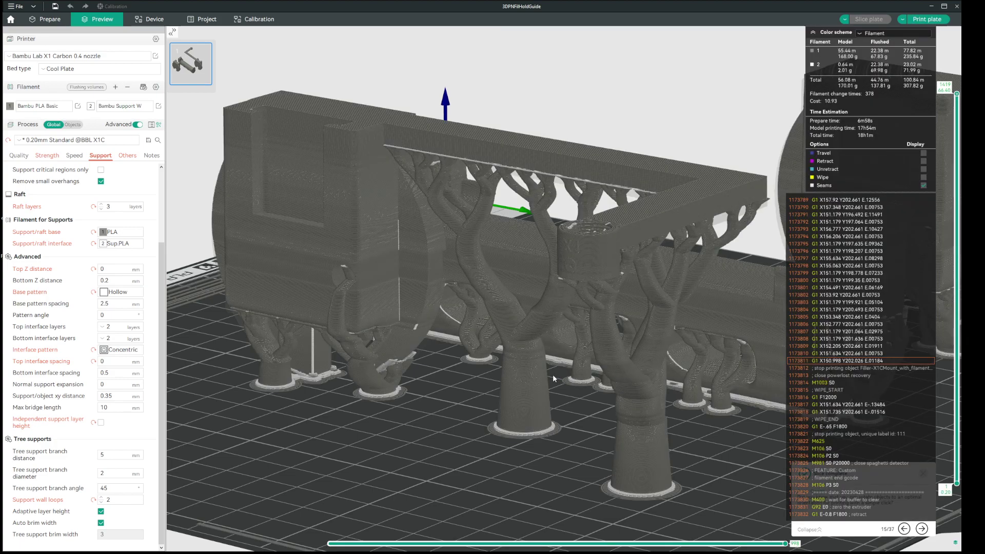
Examine the two-layer interface at the tree branch tips beneath the long arm from below
scroll(346, 434, up, 4)
scroll(348, 435, down, 2)
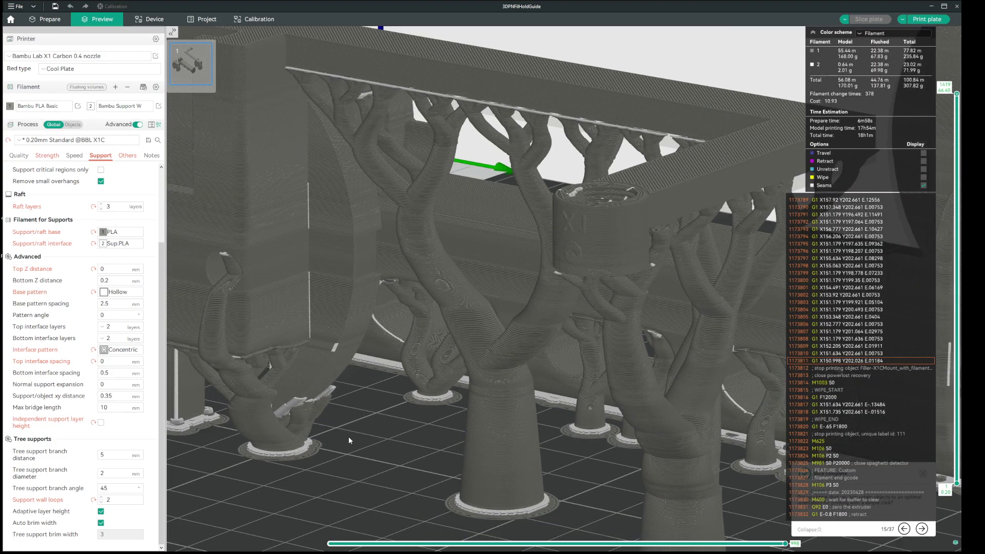
drag(543, 450, 503, 381)
scroll(504, 382, up, 6)
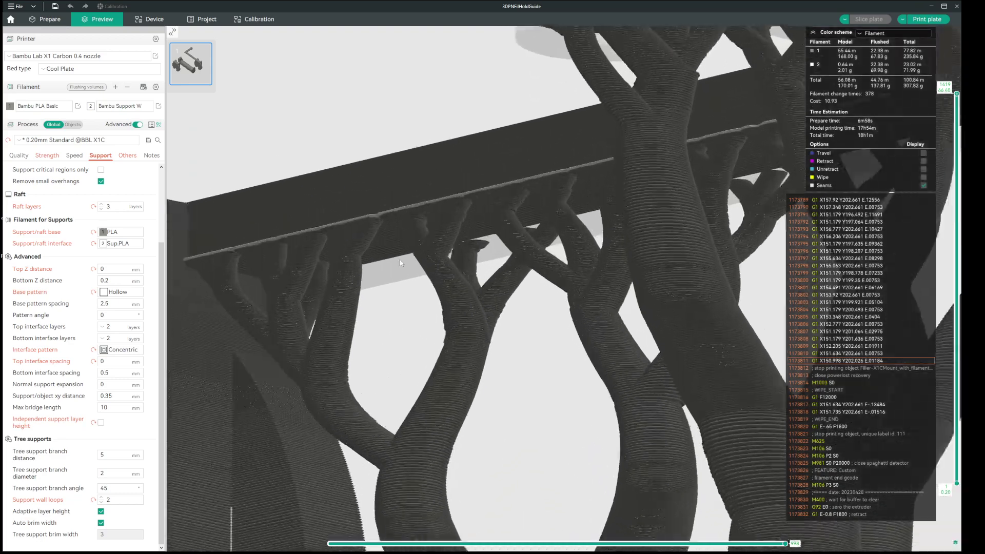
scroll(371, 226, up, 1)
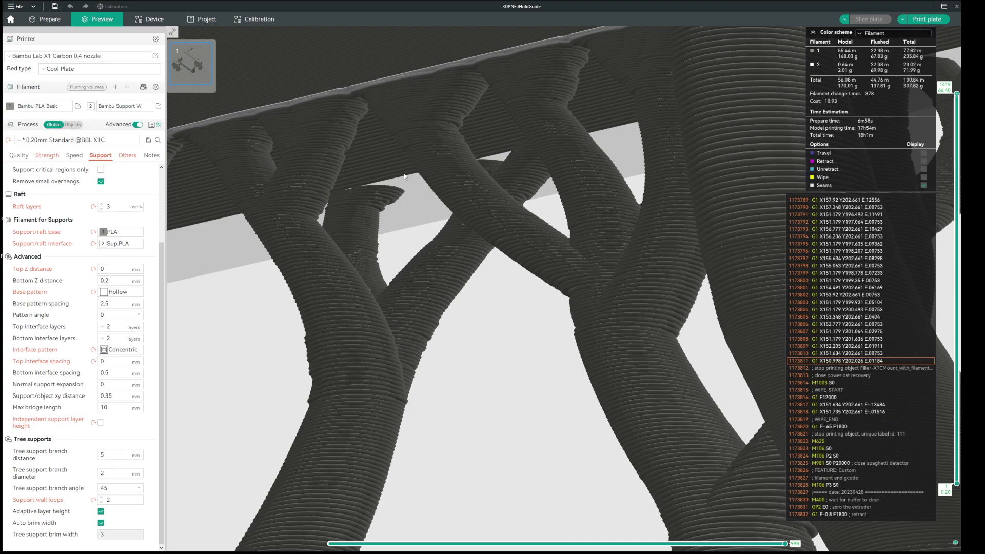
Examine the branch contacts along the long arm's underside and the tree supports around the arm's free end
scroll(394, 185, down, 5)
scroll(393, 204, up, 2)
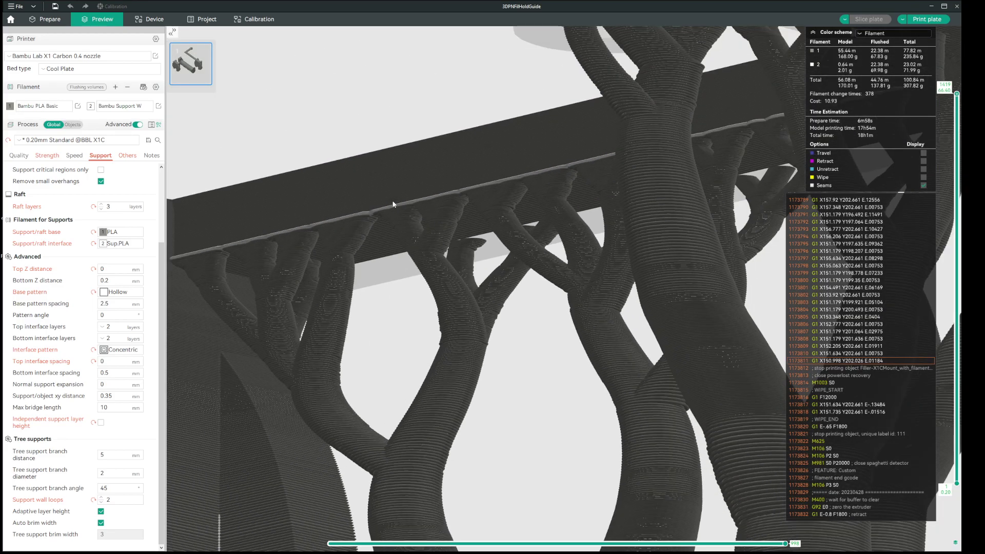
drag(396, 204, 337, 130)
scroll(338, 112, up, 3)
scroll(336, 134, down, 5)
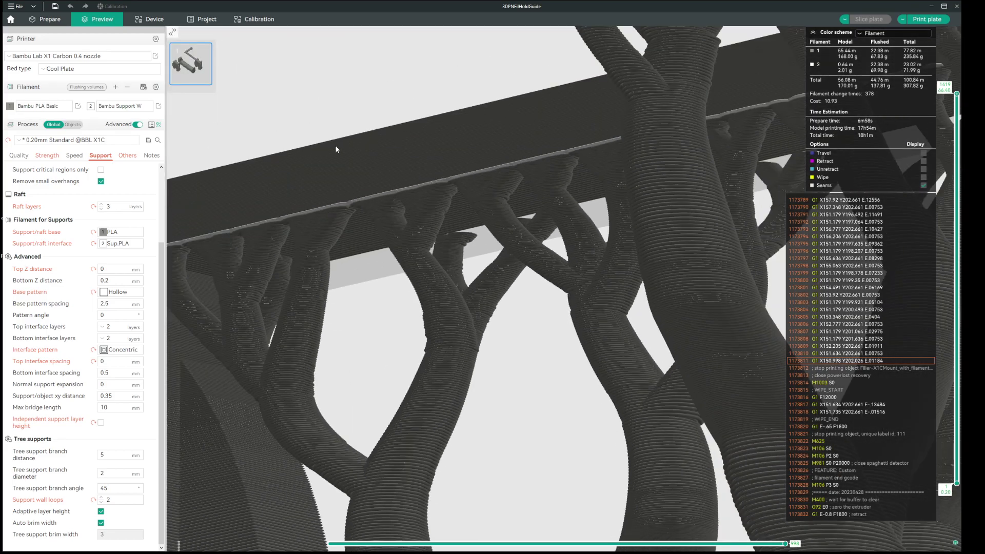
scroll(400, 220, down, 2)
mouse_move(403, 223)
mouse_down()
mouse_move(428, 240)
mouse_move(473, 226)
mouse_move(391, 235)
mouse_move(539, 231)
mouse_move(398, 232)
mouse_up()
right_drag(398, 233, 254, 171)
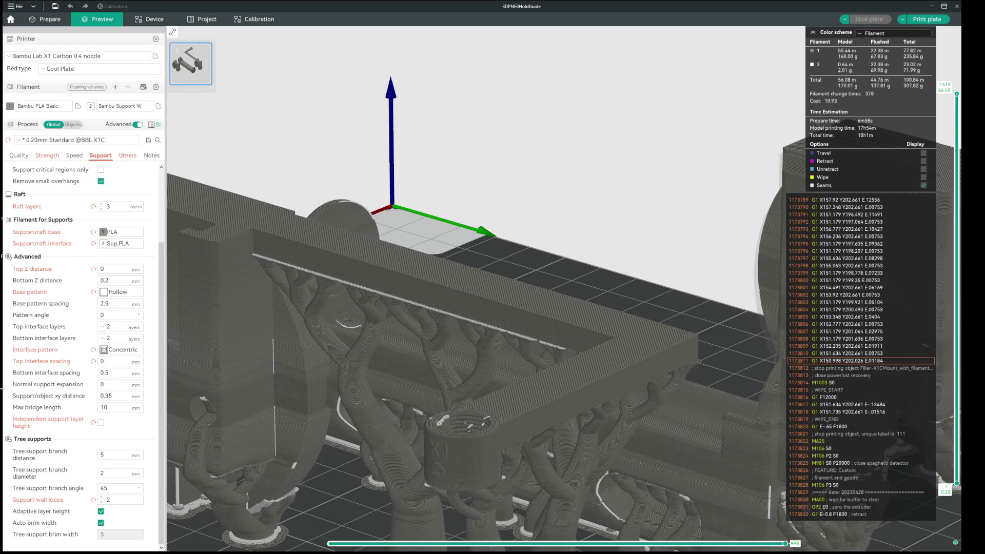
Set the support interface pattern to Rectilinear Interlaced and re-slice the plate
click(123, 350)
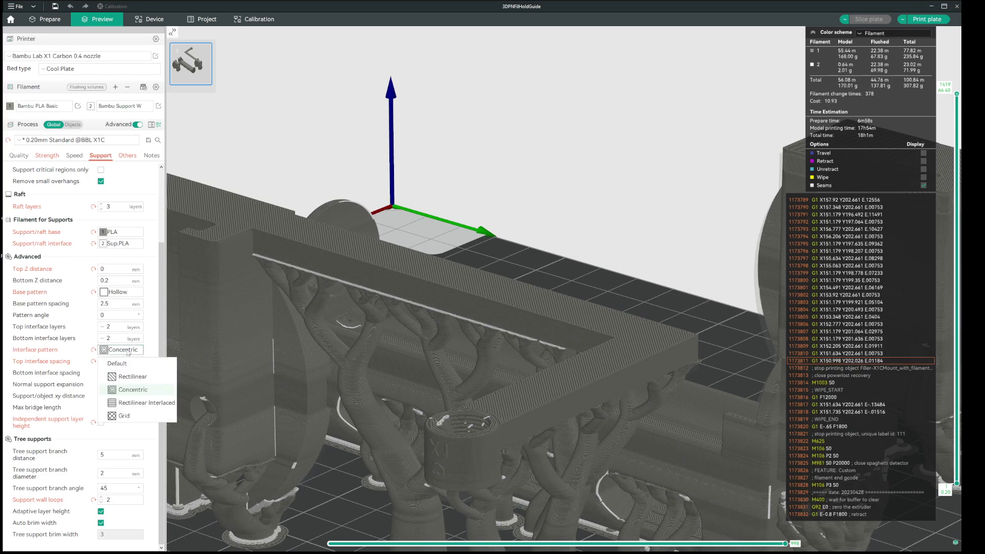
click(133, 404)
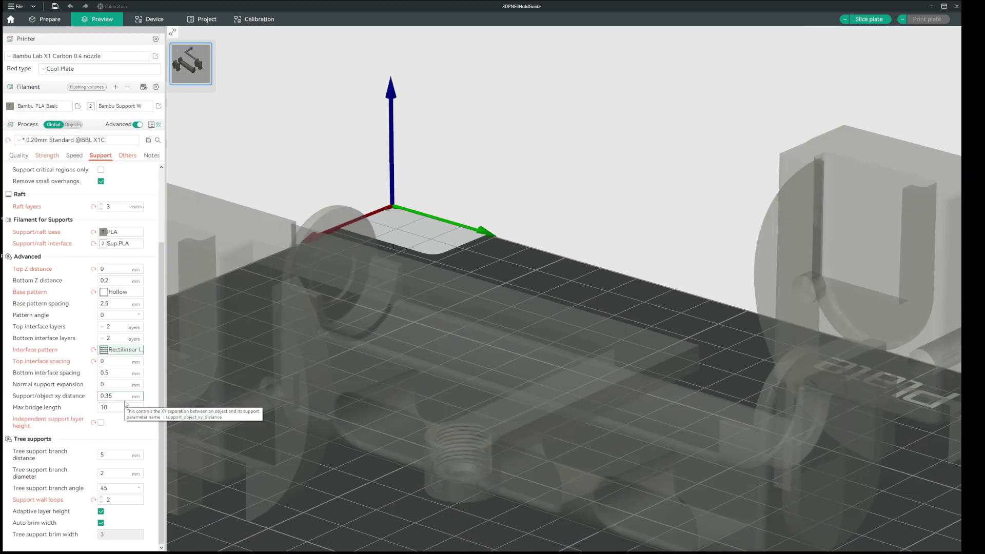
click(872, 19)
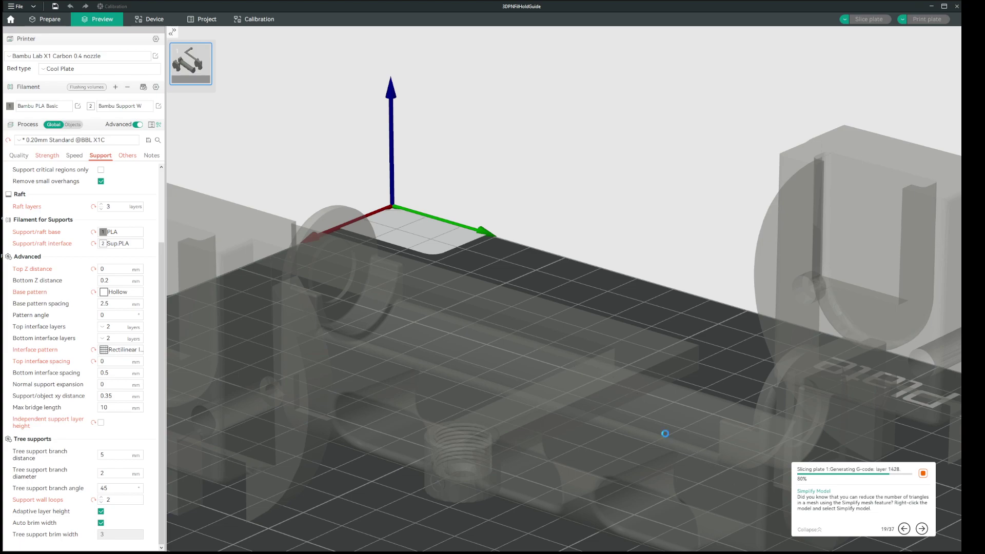
click(132, 351)
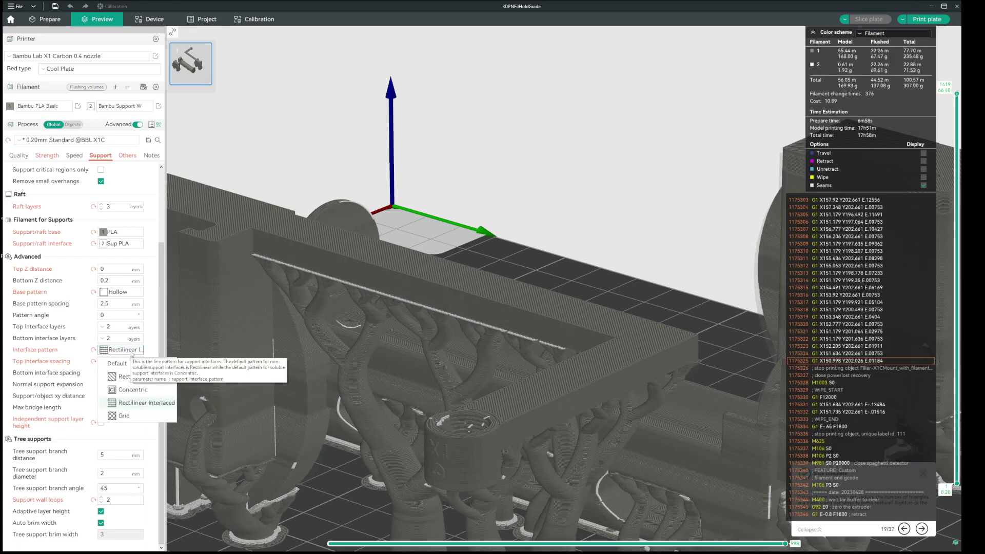
click(146, 402)
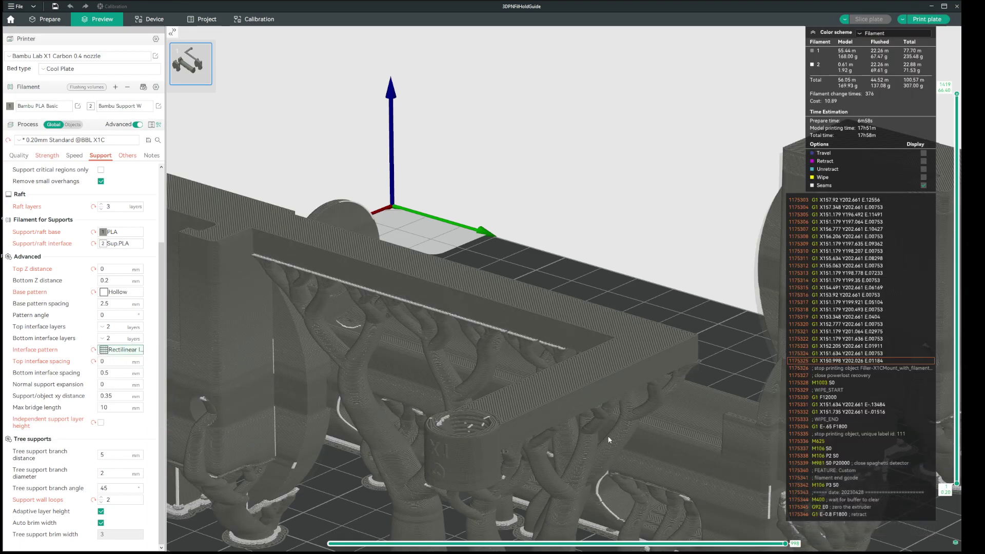
Examine the interlaced interface at the branch tips beneath the long arm, close up and as part of the whole plate
scroll(492, 451, up, 8)
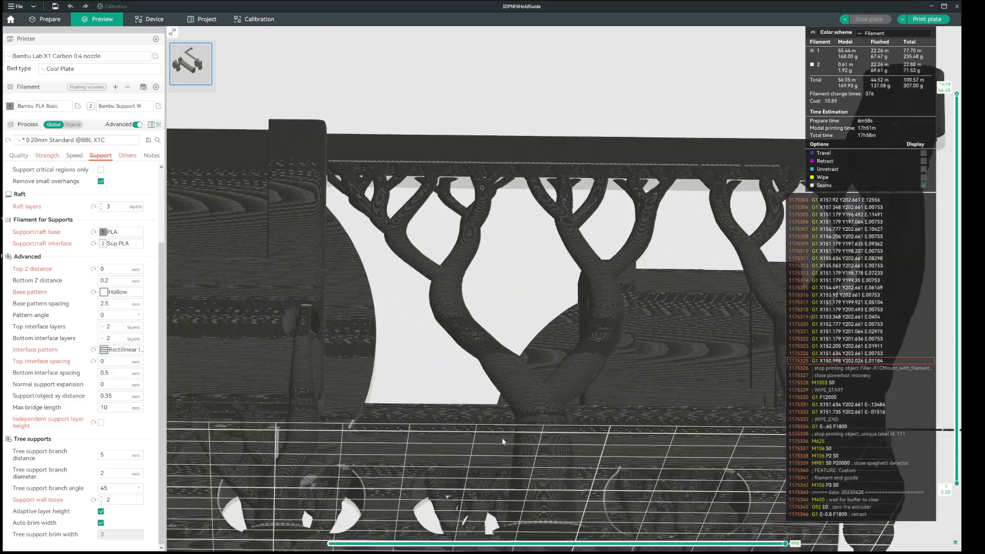
scroll(495, 437, down, 2)
scroll(495, 436, up, 5)
drag(495, 436, 459, 236)
scroll(440, 188, up, 5)
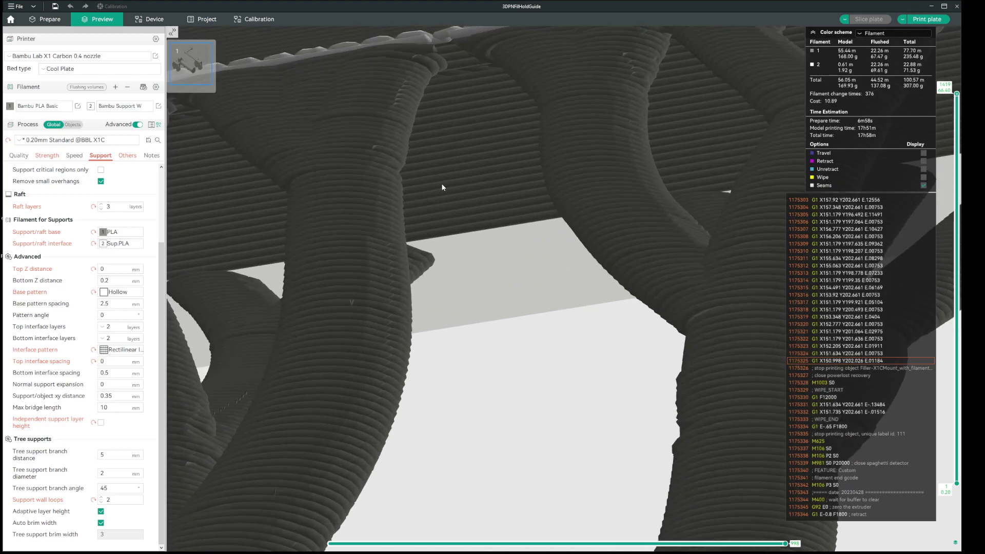
scroll(442, 183, down, 10)
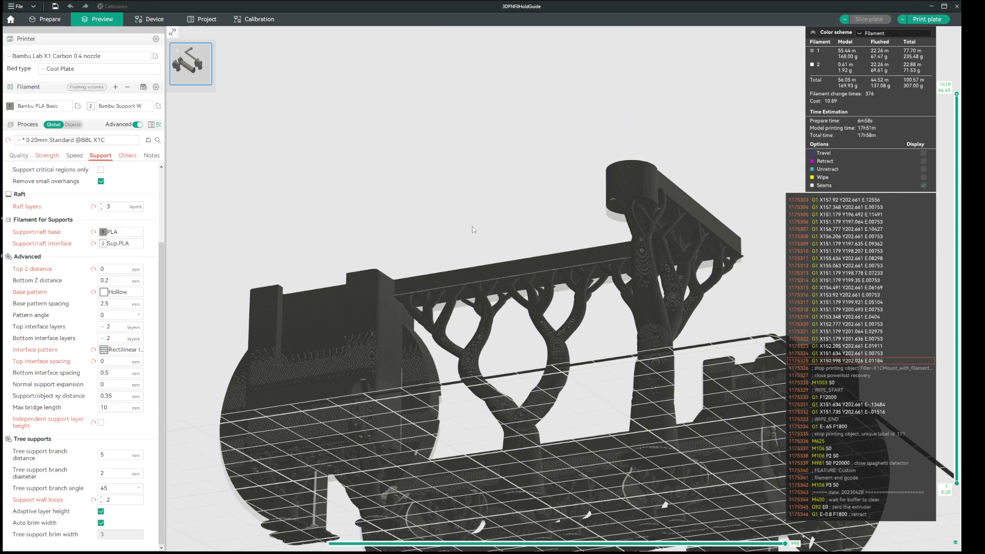
scroll(474, 229, down, 5)
drag(488, 242, 587, 284)
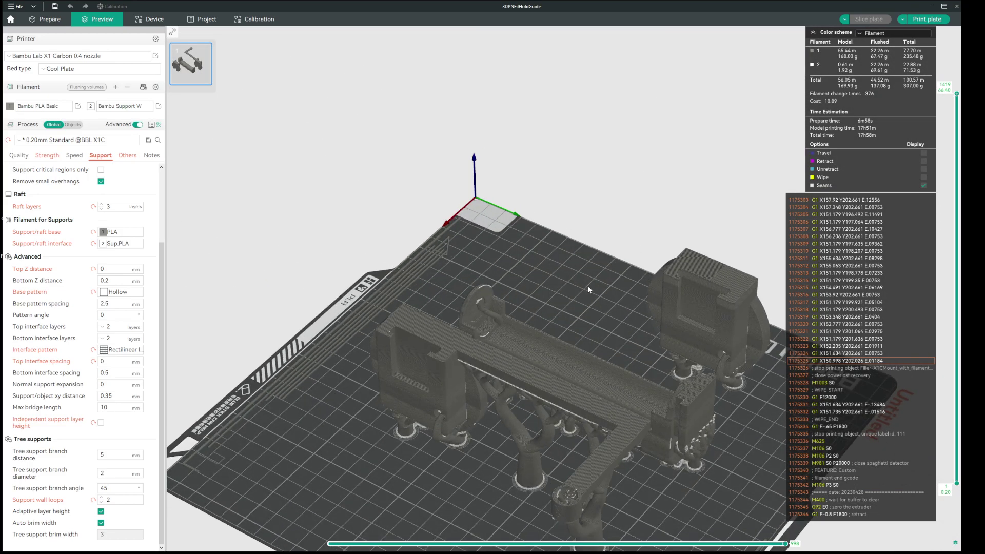
Examine the sliced supports around the horizontal bar, the arm's end cylinder and the rounded end plates from several sides
scroll(612, 335, up, 2)
drag(626, 346, 589, 317)
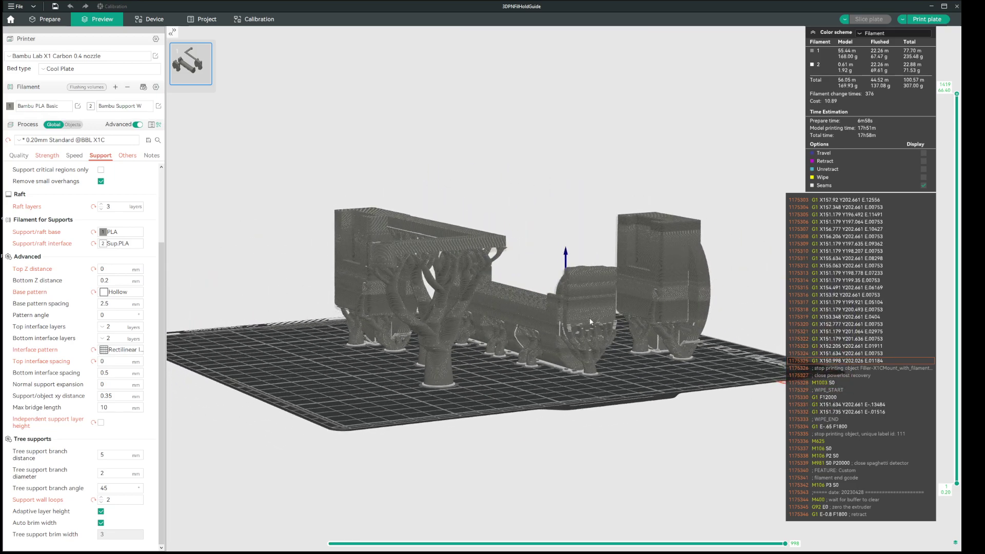
scroll(589, 317, up, 2)
scroll(580, 316, up, 4)
scroll(629, 447, down, 2)
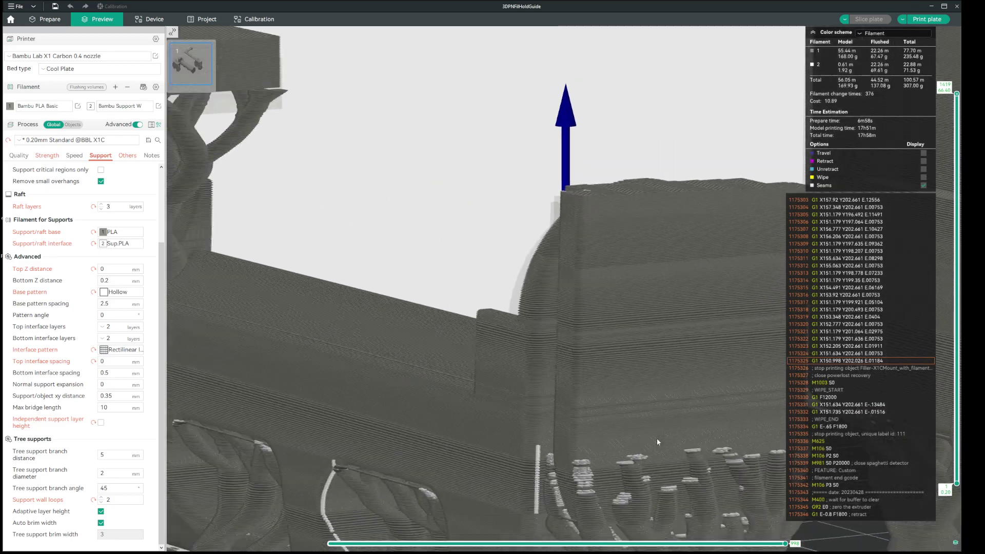
scroll(676, 427, down, 3)
scroll(675, 428, up, 3)
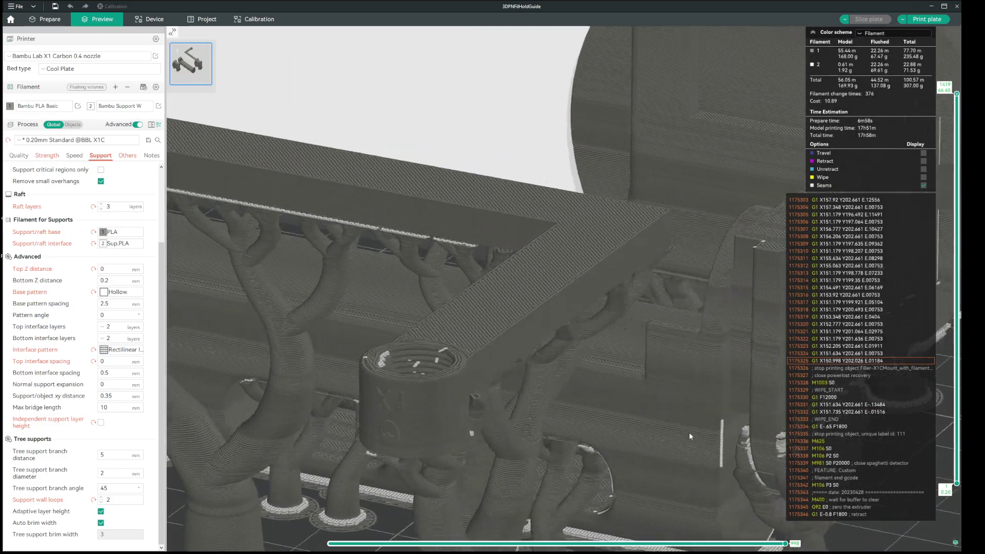
scroll(675, 433, down, 2)
drag(676, 434, 641, 433)
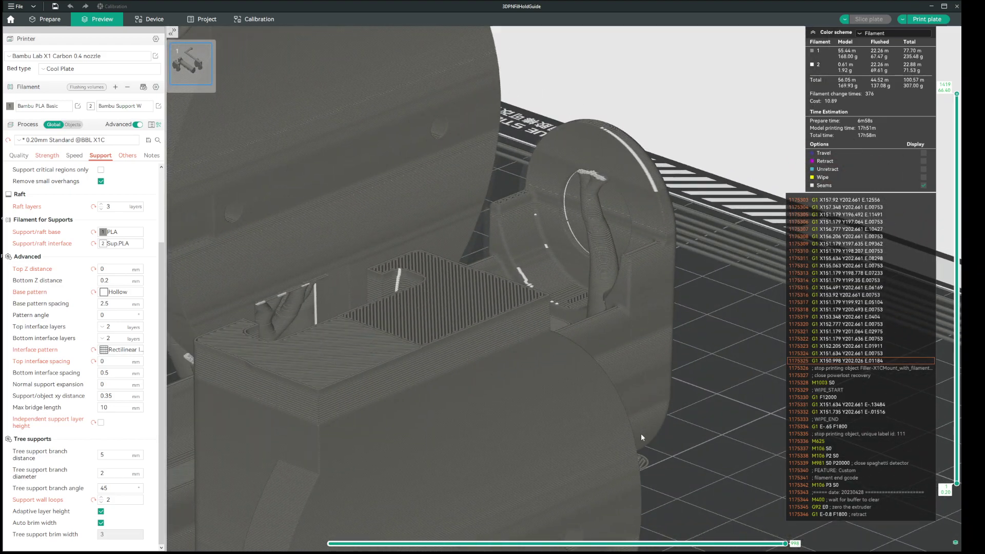
scroll(641, 432, up, 2)
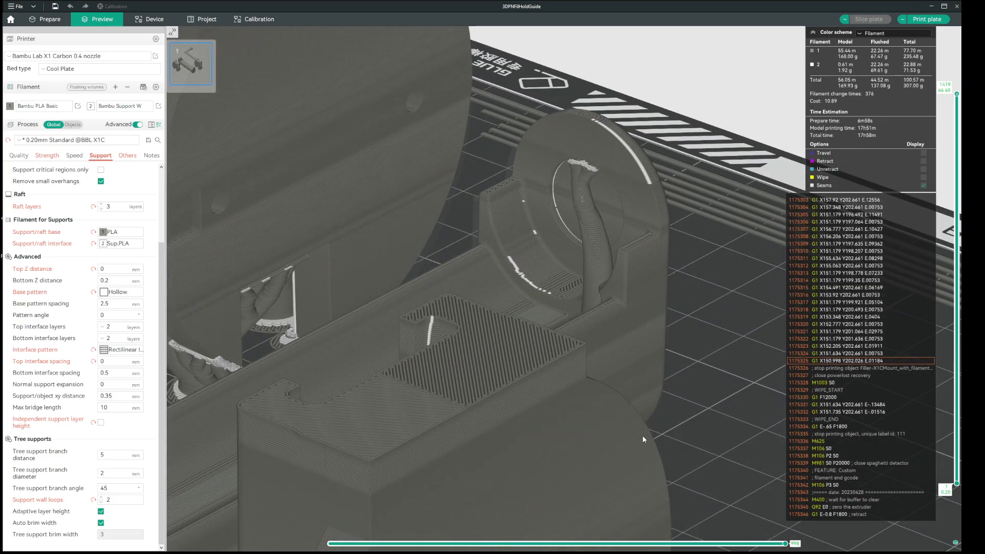
drag(642, 435, 601, 428)
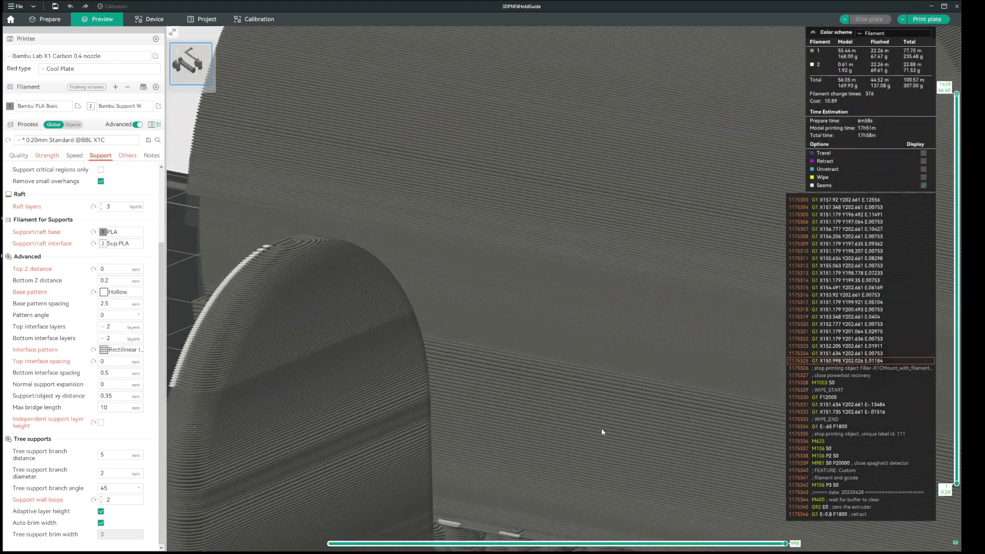
scroll(601, 428, down, 6)
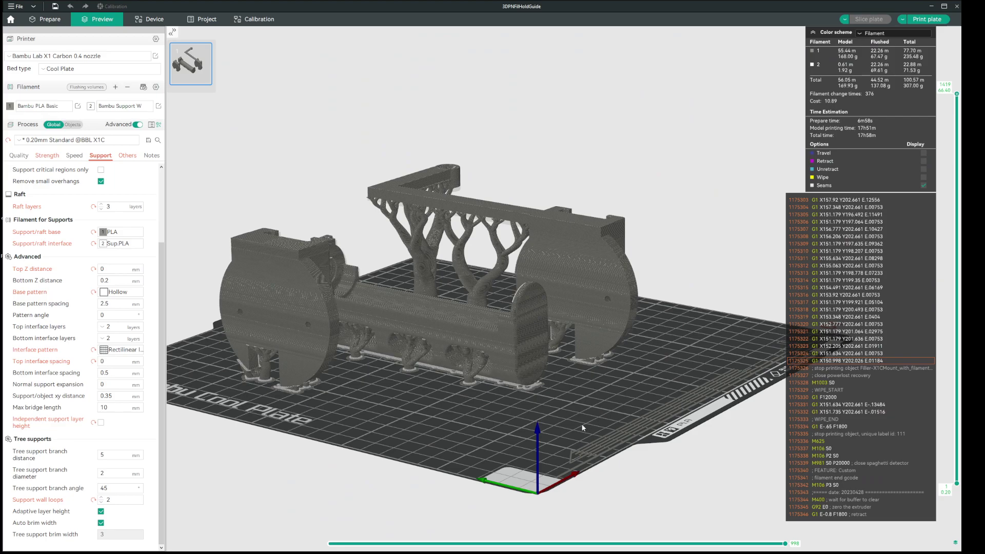
Examine the tree trunk bases and the raft beneath the horizontal bar up close
drag(579, 430, 611, 420)
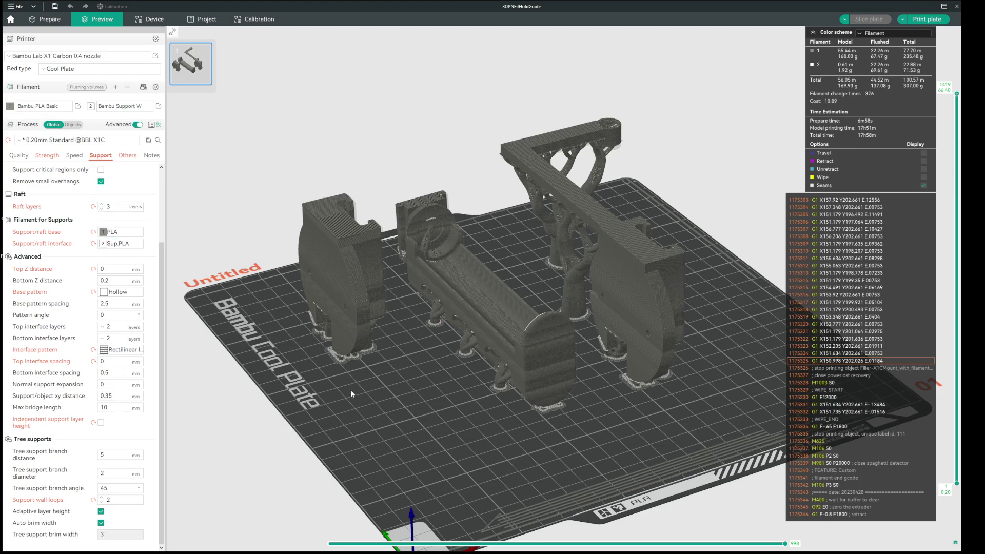
drag(339, 359, 339, 365)
scroll(343, 366, up, 5)
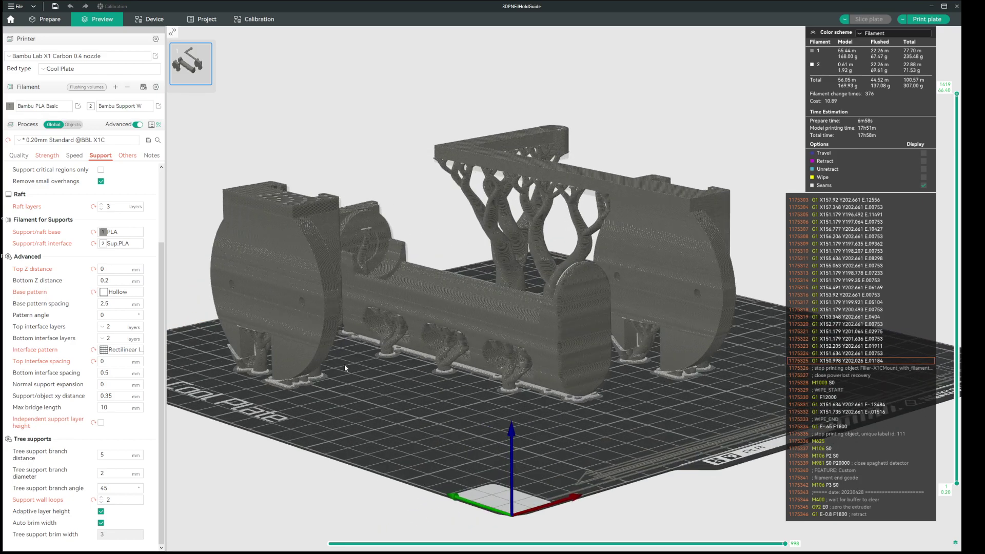
scroll(423, 411, up, 5)
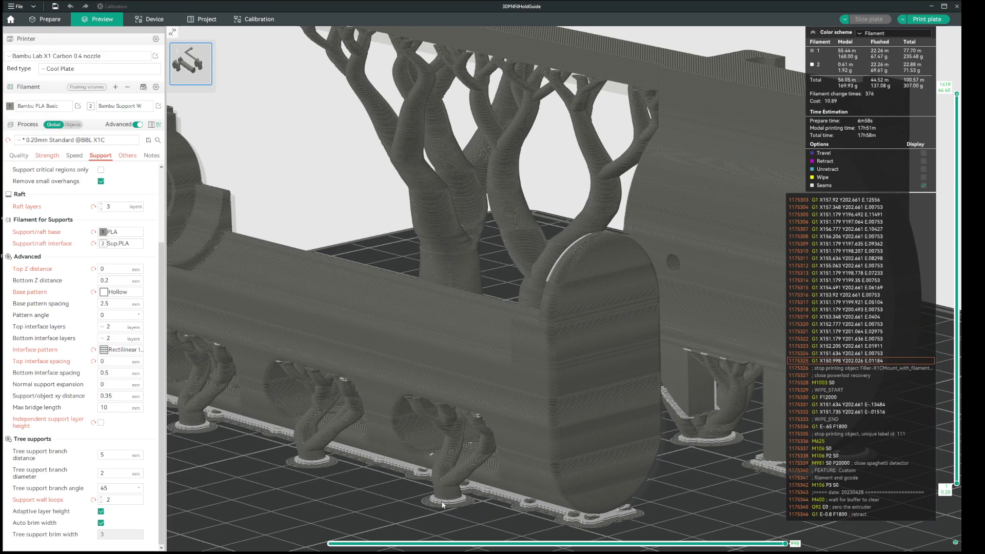
middle_drag(458, 516, 478, 355)
scroll(478, 356, up, 3)
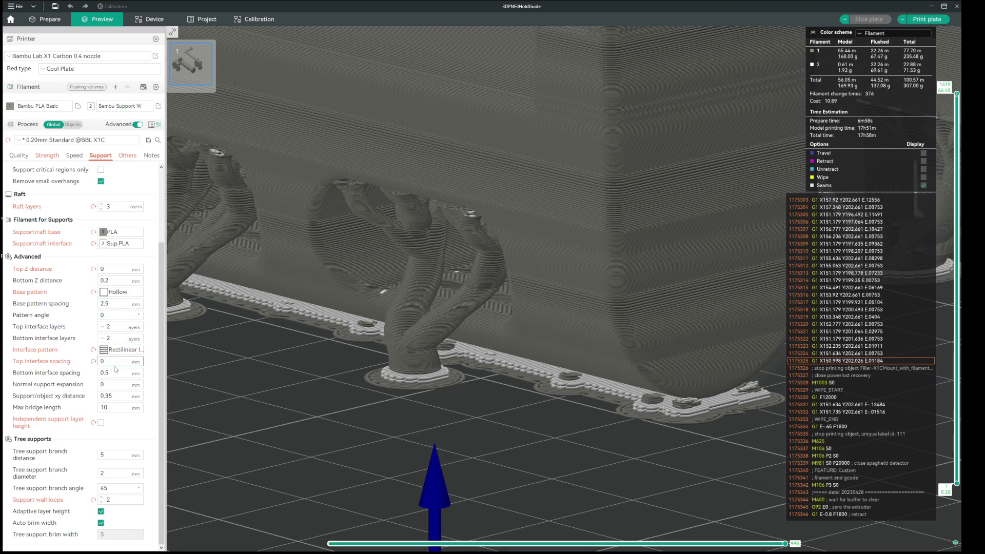
Set the bottom support interface layers to 3 and re-slice the plate
double_click(110, 339)
text(3)
click(119, 327)
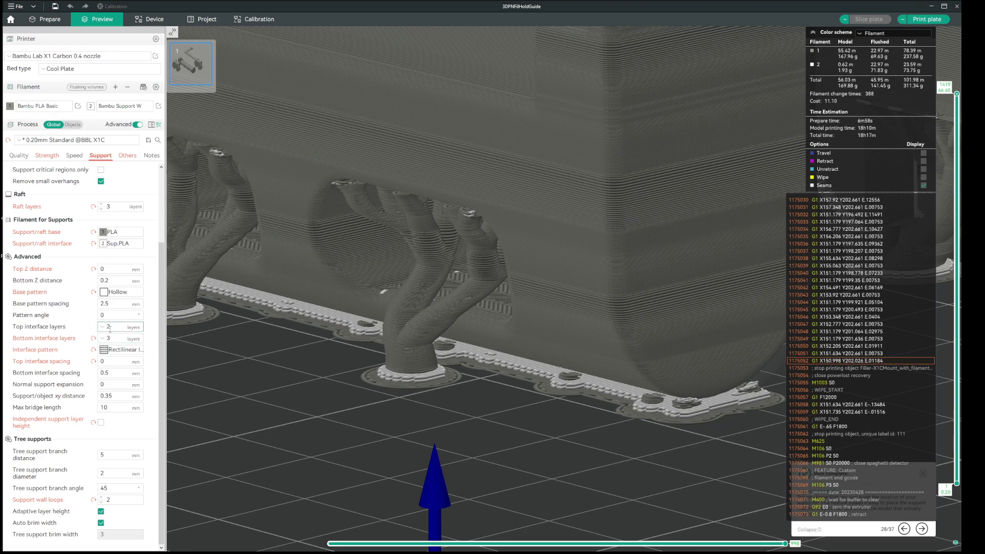
Set the raft layers to 0 and re-slice the plate to compare the trunk bases
double_click(108, 206)
text(0)
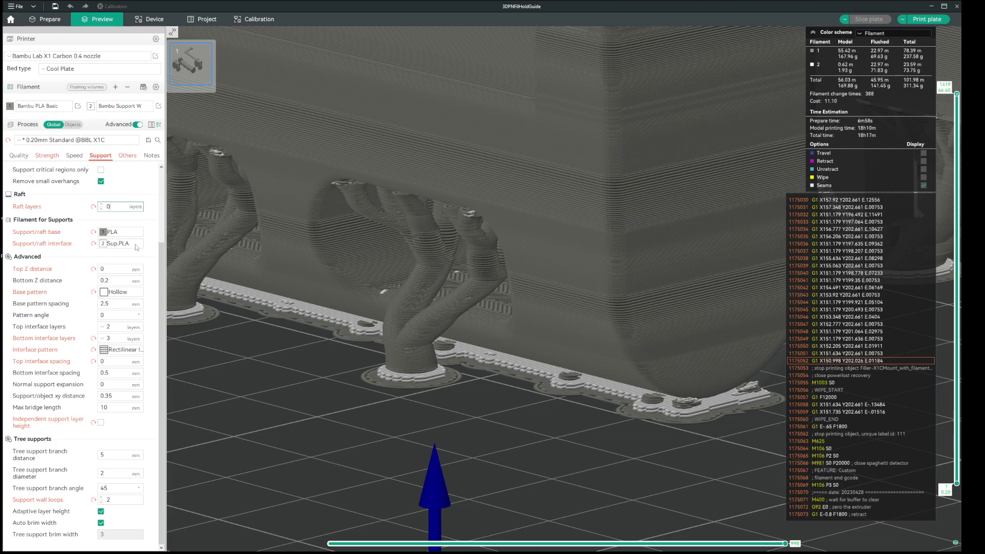
click(119, 326)
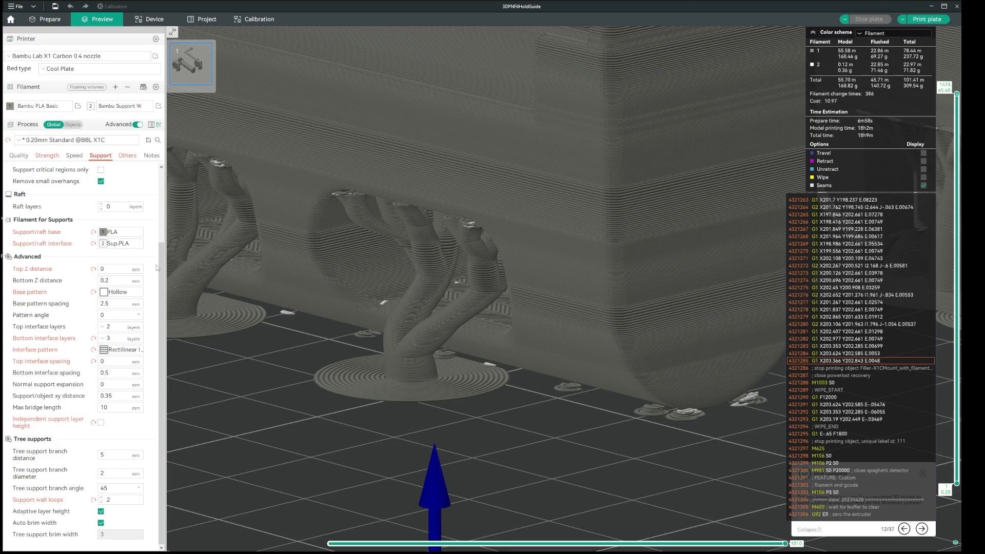
Set the raft layers to 1 and re-slice the plate
click(108, 207)
text(1)
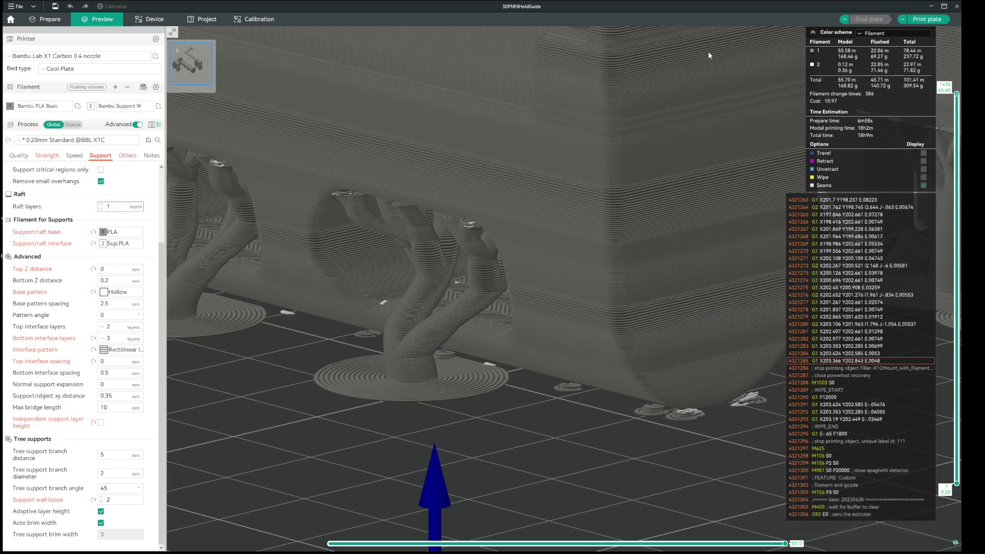
click(137, 224)
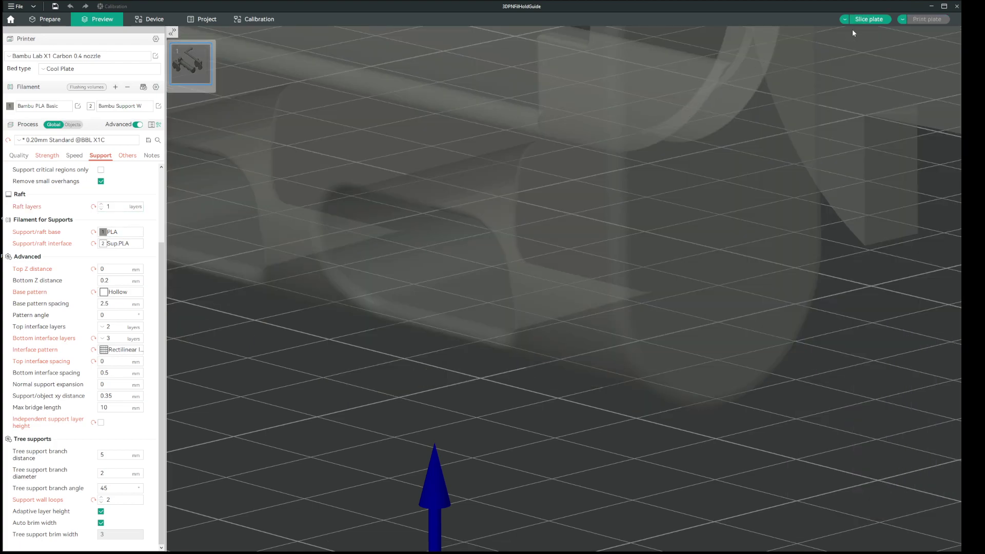
click(864, 21)
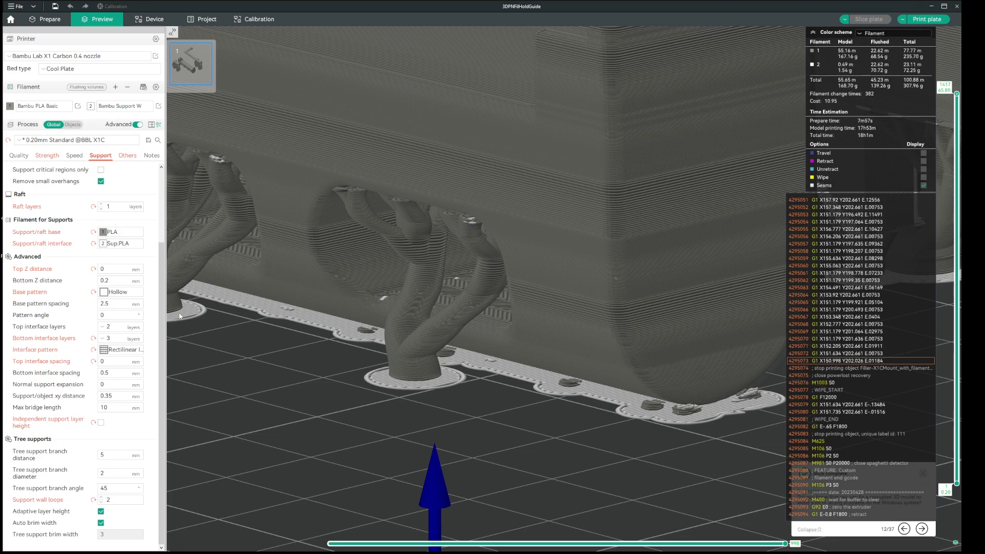
Set the raft layers to 2 and re-slice the plate
double_click(108, 206)
text(2)
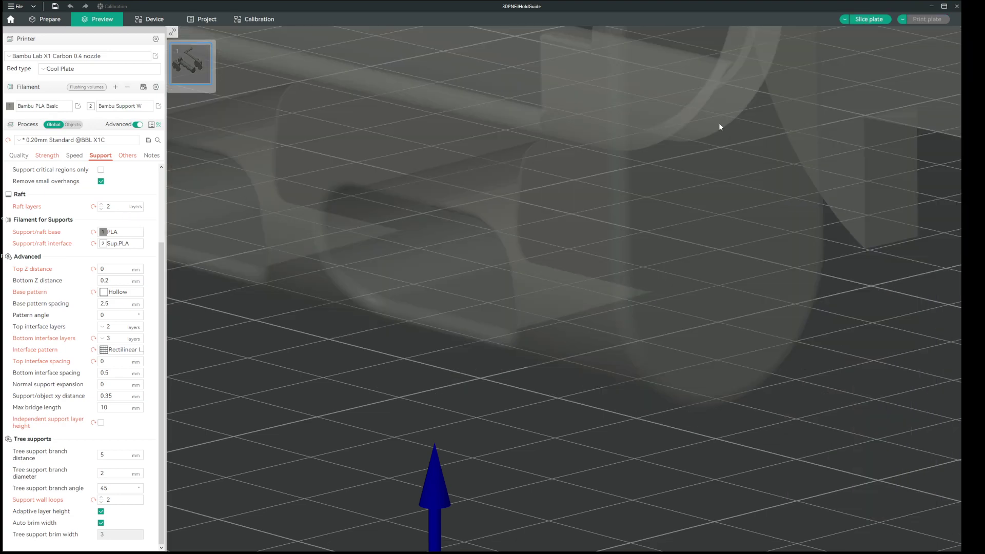
click(870, 20)
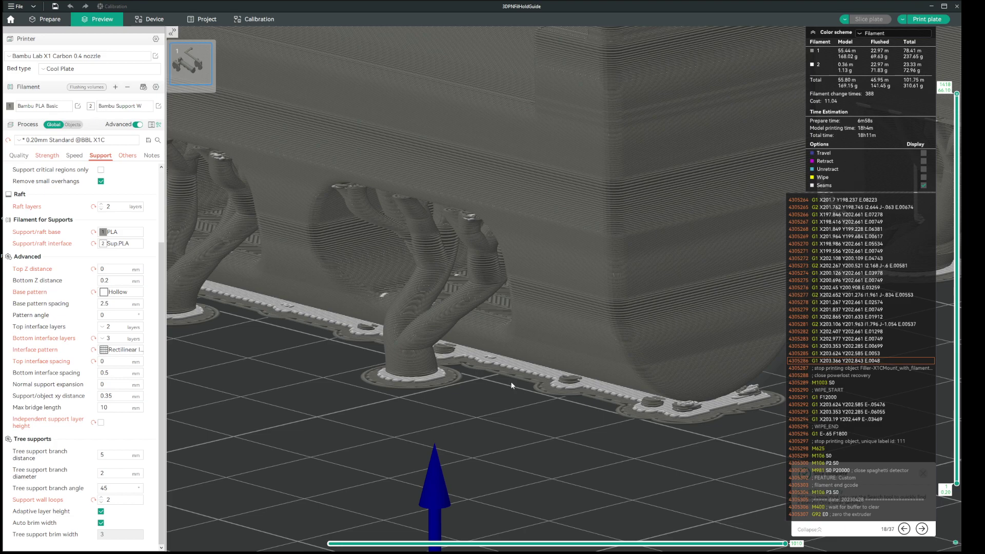
Return the raft layers to 3 and re-slice the plate
click(108, 208)
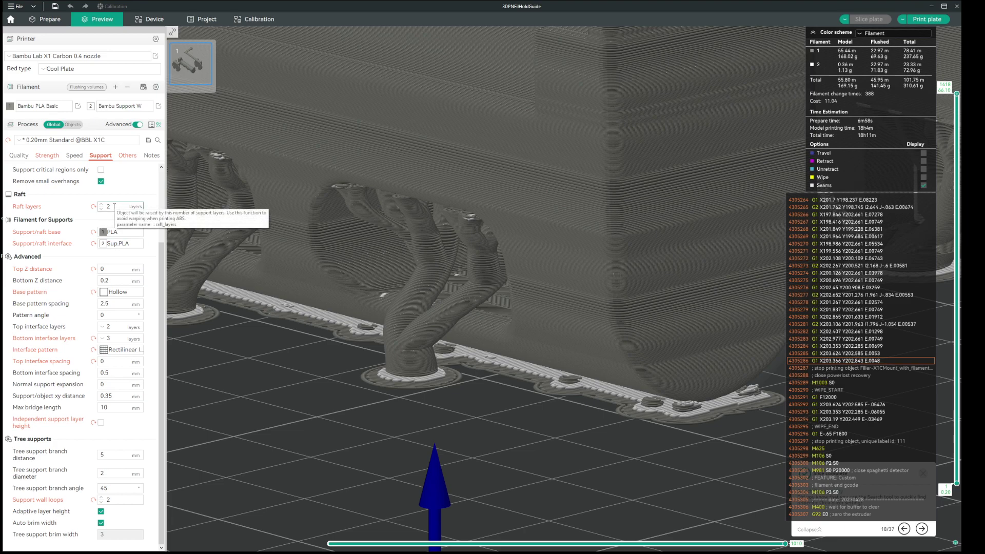
text(3)
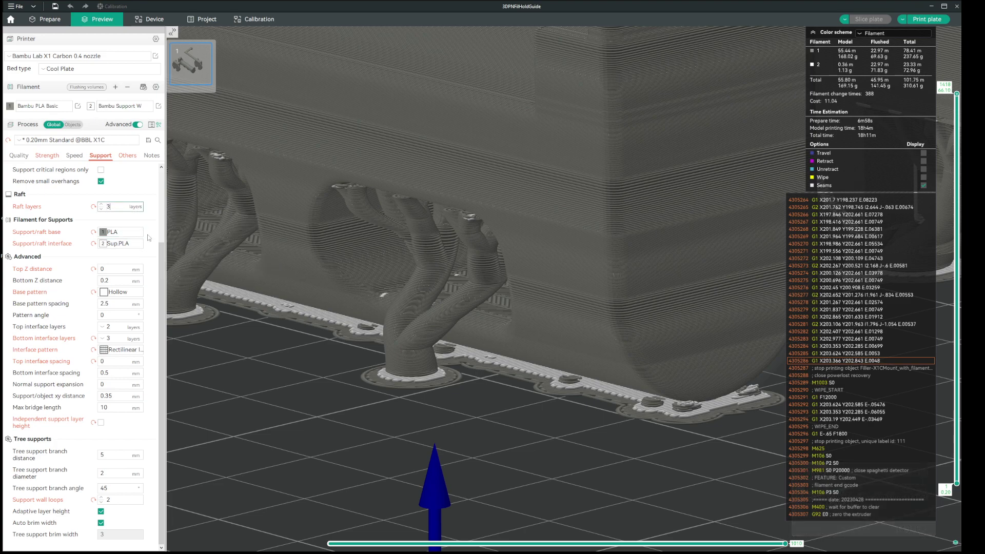
click(133, 220)
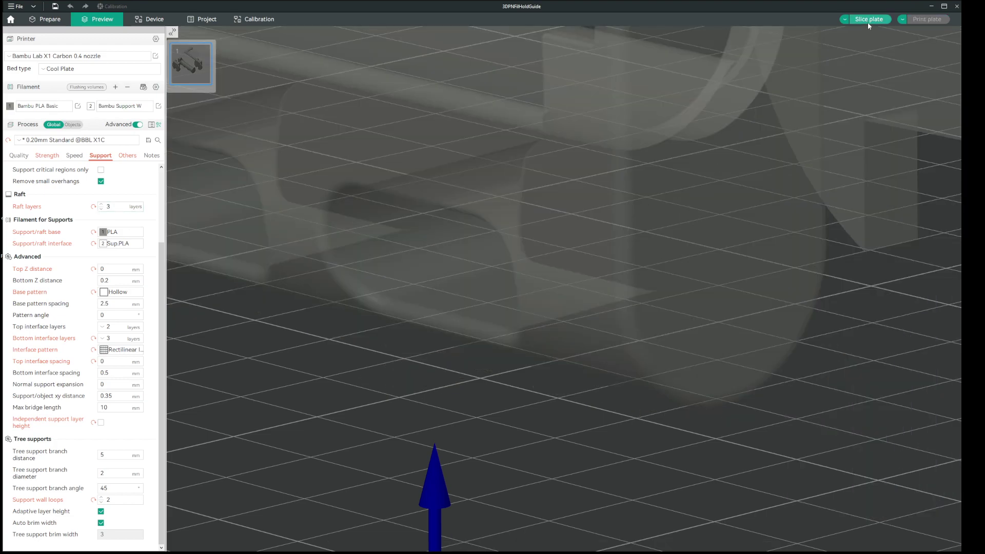
click(868, 23)
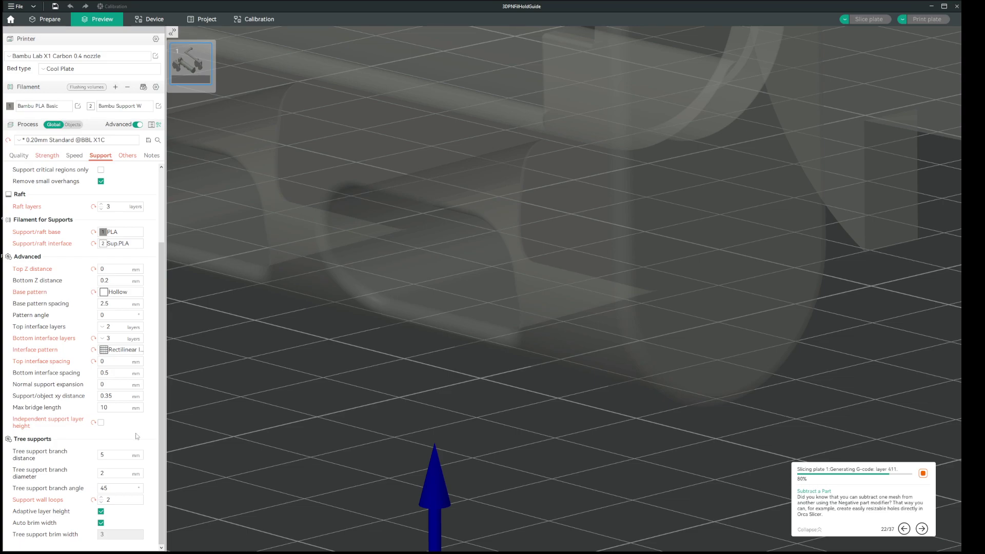
Examine the raft and the tree support trunk bases along the holder's lower edge in the sliced preview, and review the support settings
click(101, 424)
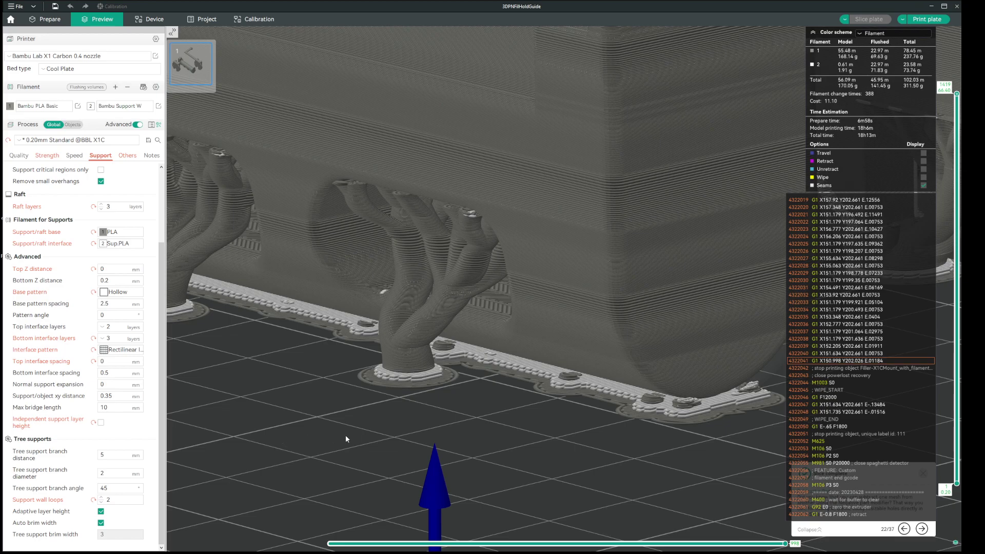
drag(456, 434, 464, 435)
scroll(464, 433, down, 10)
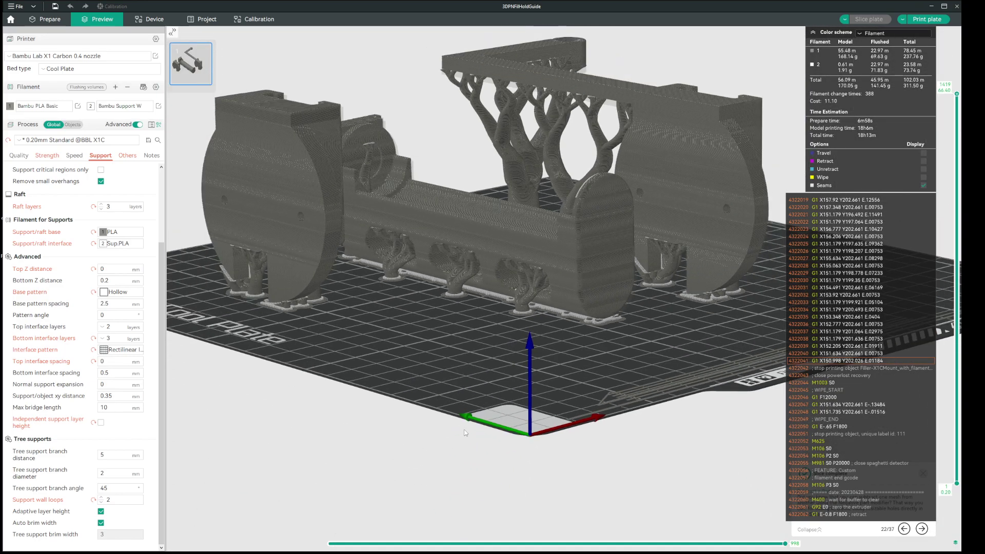
scroll(472, 332, up, 10)
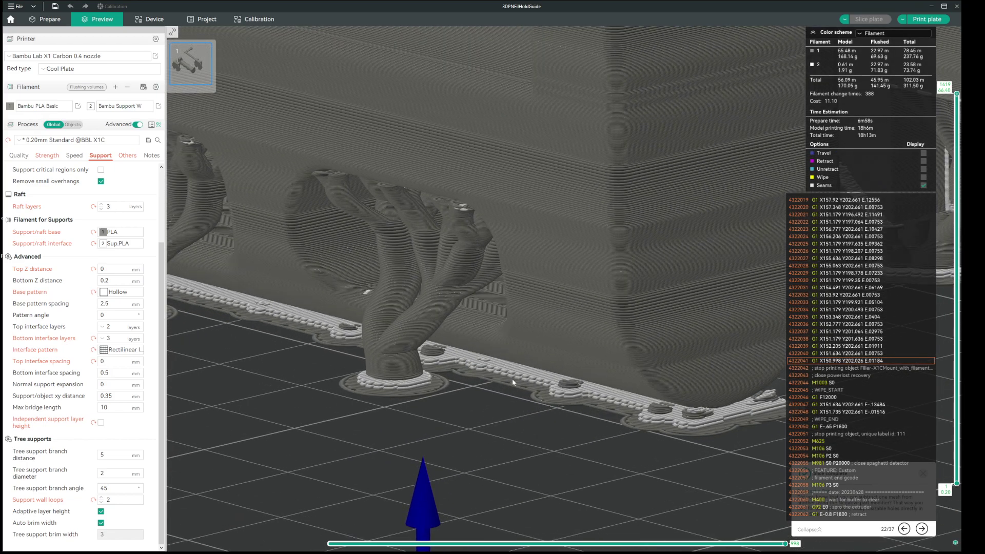
scroll(512, 381, down, 2)
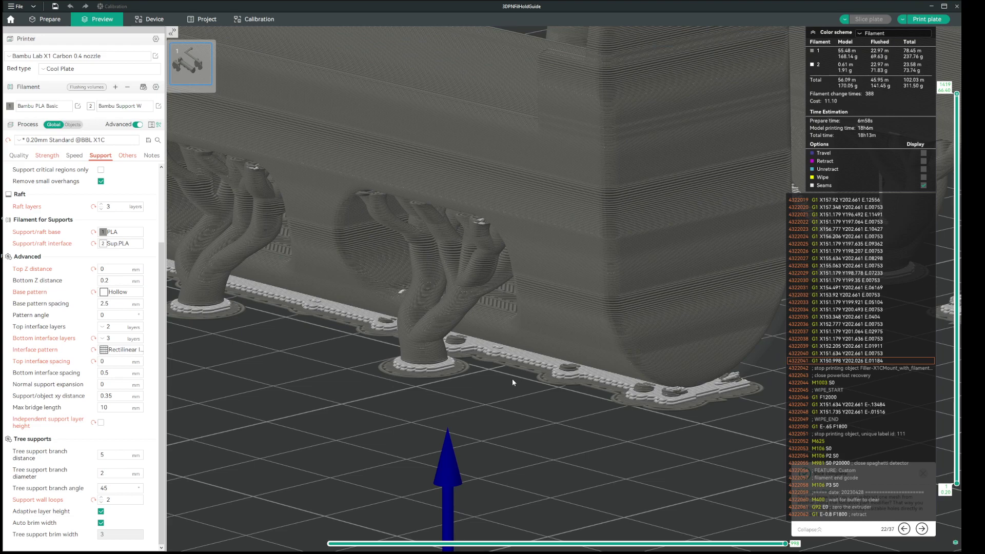
scroll(513, 383, up, 3)
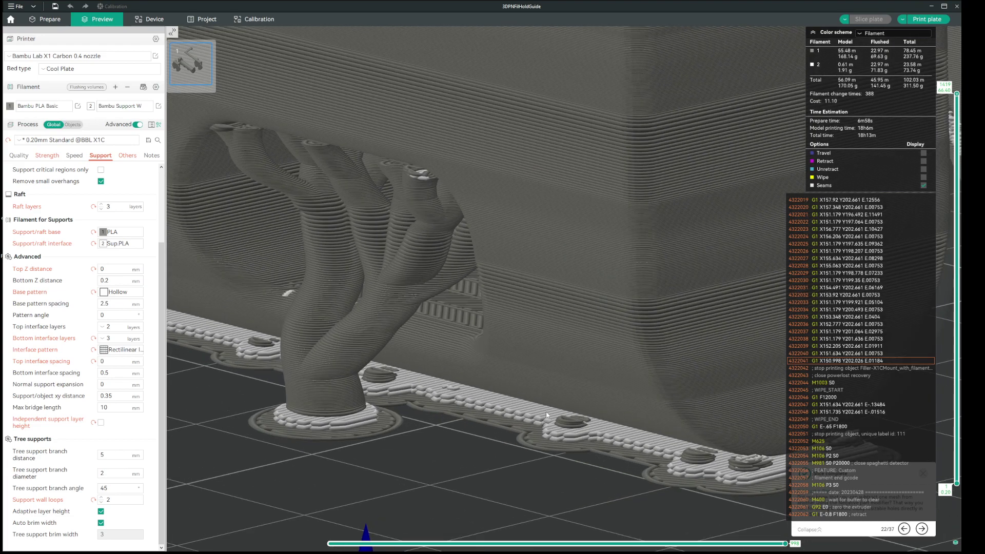
scroll(492, 419, down, 5)
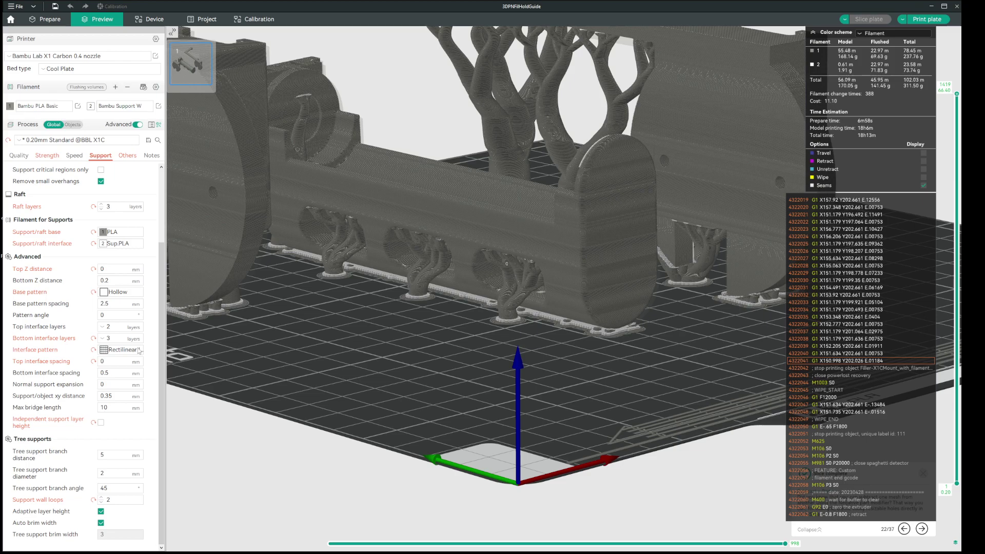
scroll(95, 244, up, 3)
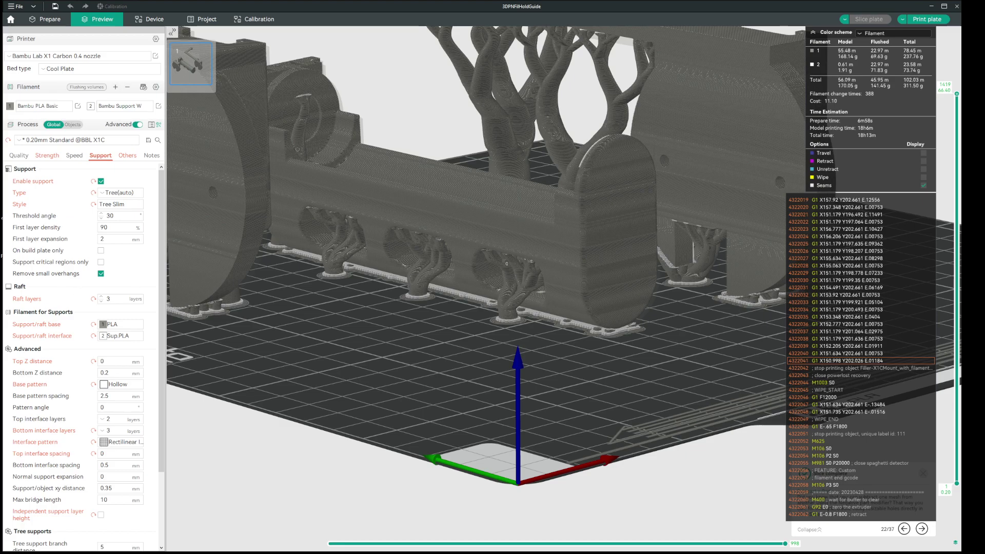
scroll(626, 300, down, 5)
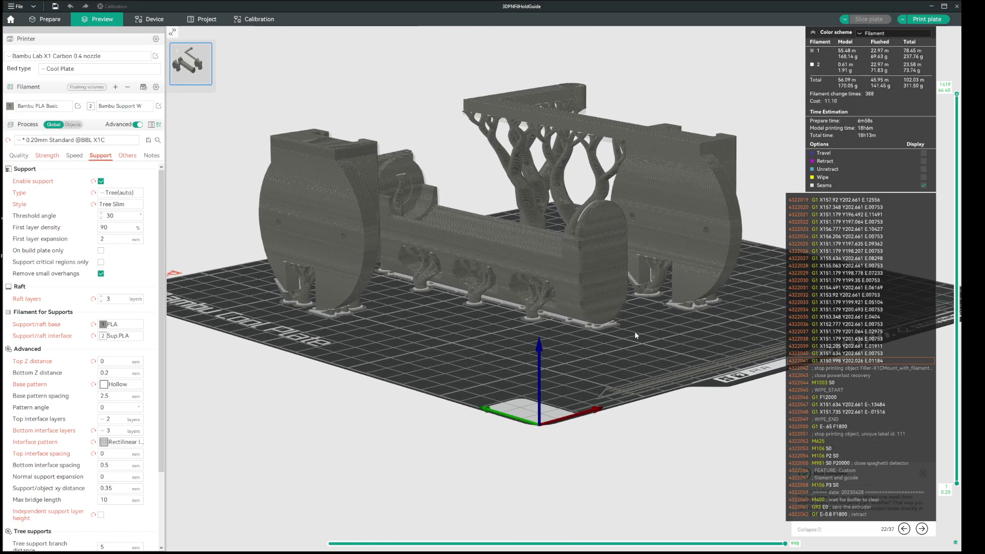
Inspect the underside of the sliced print and the tree support branches reaching into the openings of the holder's long bar
drag(664, 401, 639, 387)
scroll(636, 395, up, 2)
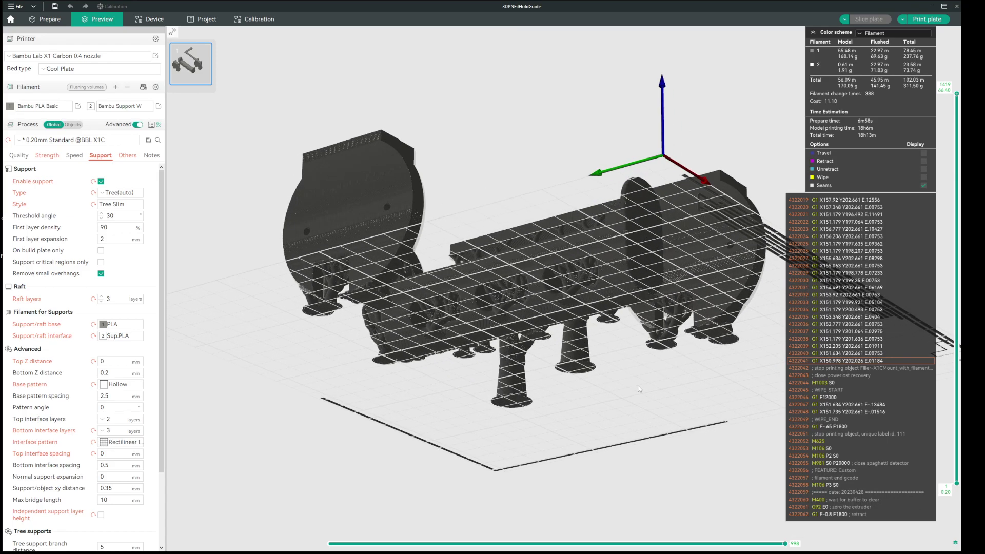
scroll(408, 286, up, 10)
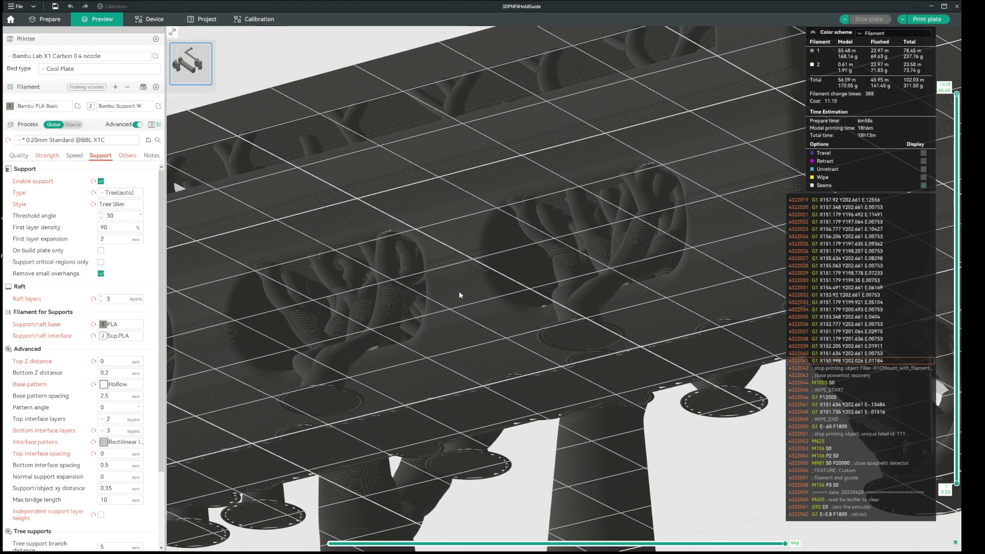
drag(493, 303, 596, 322)
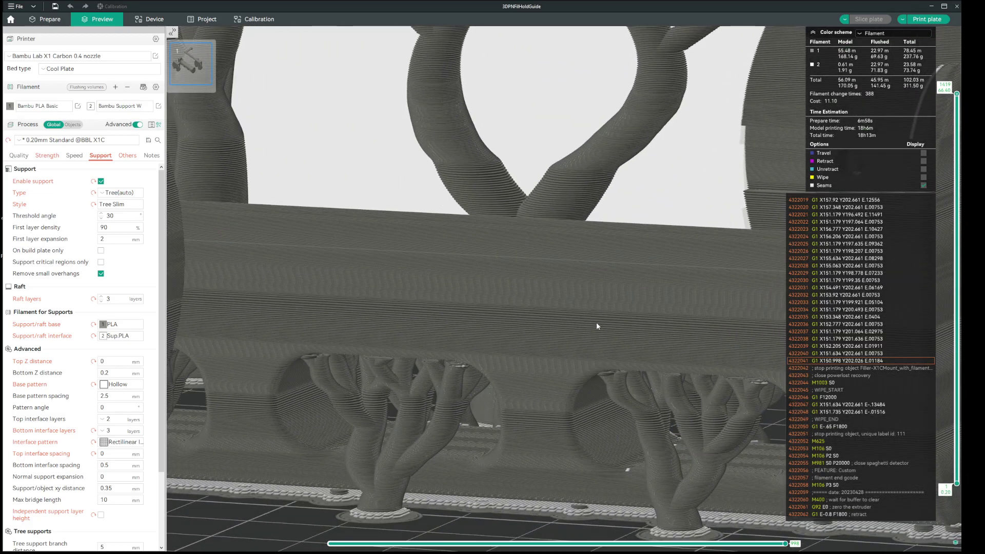
drag(623, 361, 633, 394)
scroll(579, 403, up, 3)
scroll(583, 398, down, 3)
scroll(631, 395, up, 5)
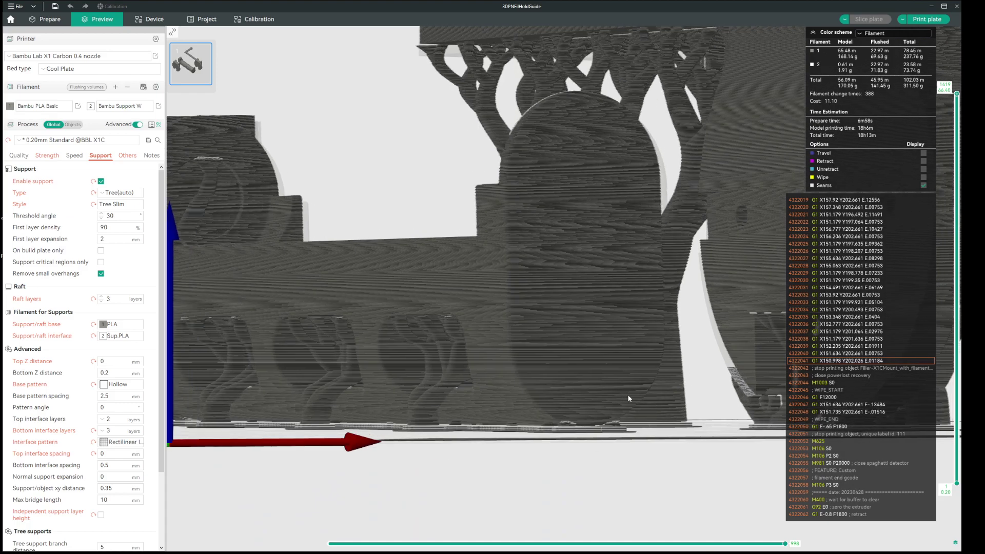